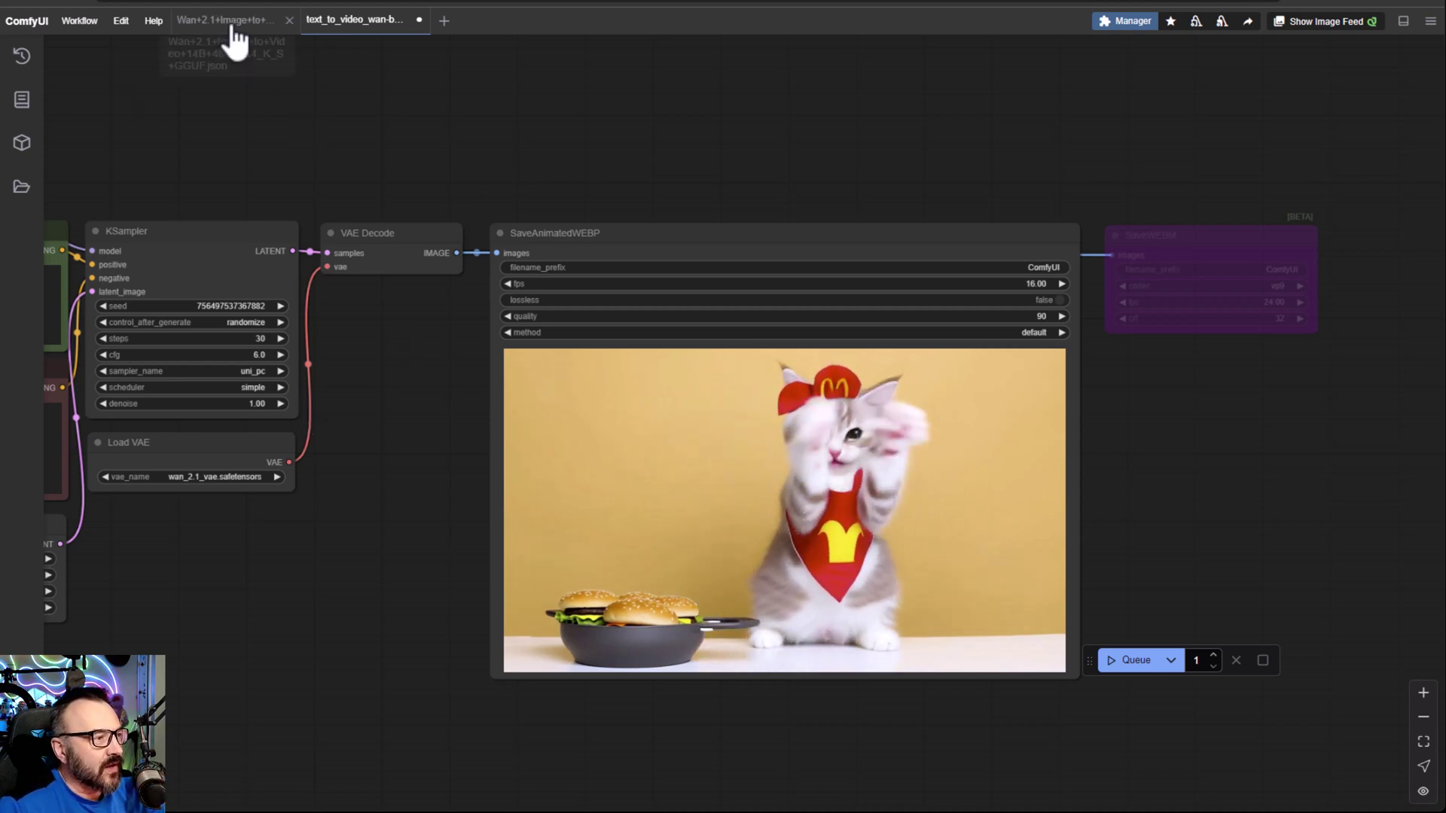
View the Wan 2.1 image-to-video kitten result, then go back to the text-to-video kitten workflow
{"action": "left_click", "coordinate": [213, 22]}
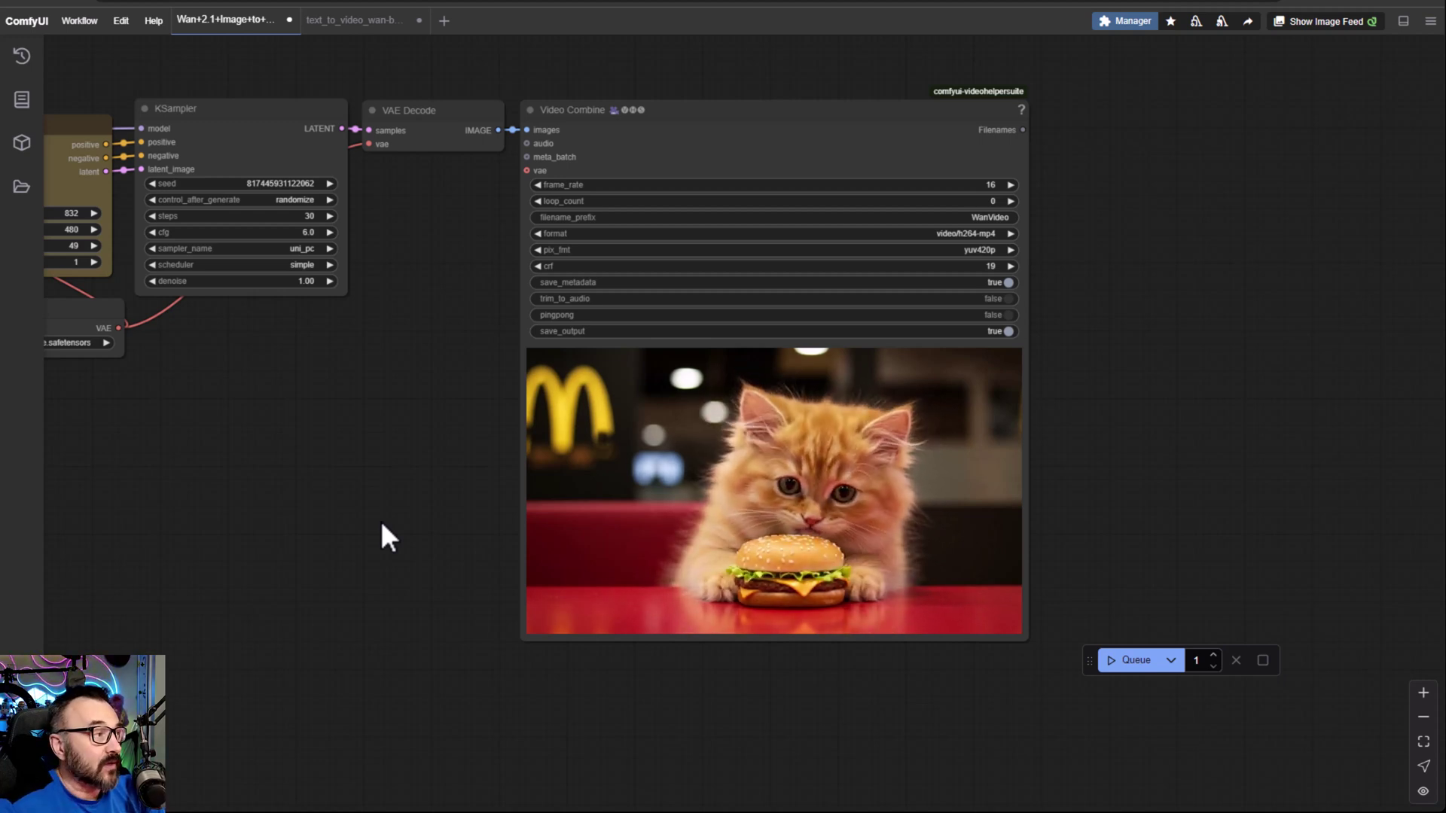
{"action": "left_click", "coordinate": [354, 19]}
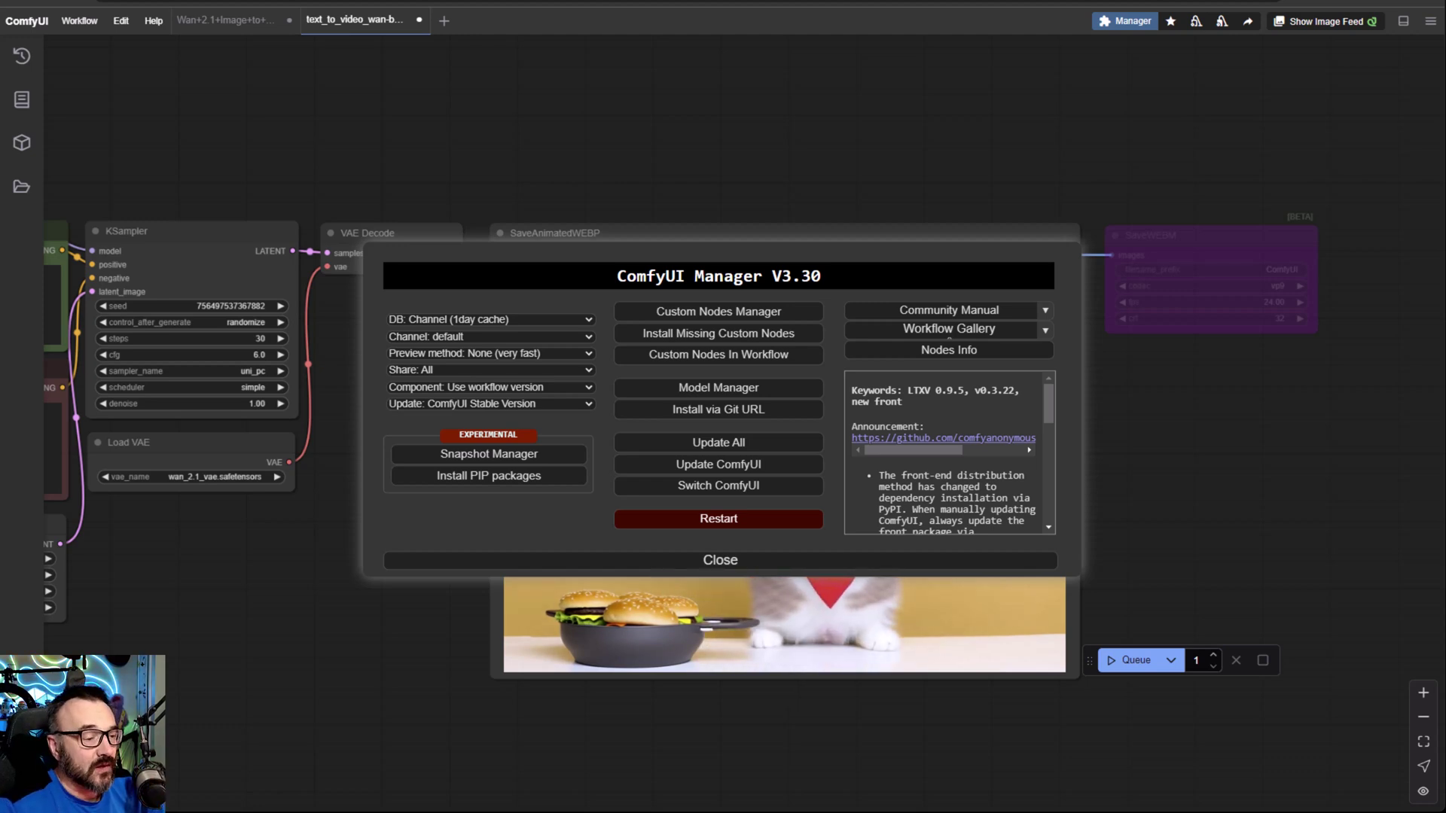
Close the ComfyUI Manager V3.30 dialog
{"action": "left_click", "coordinate": [578, 561]}
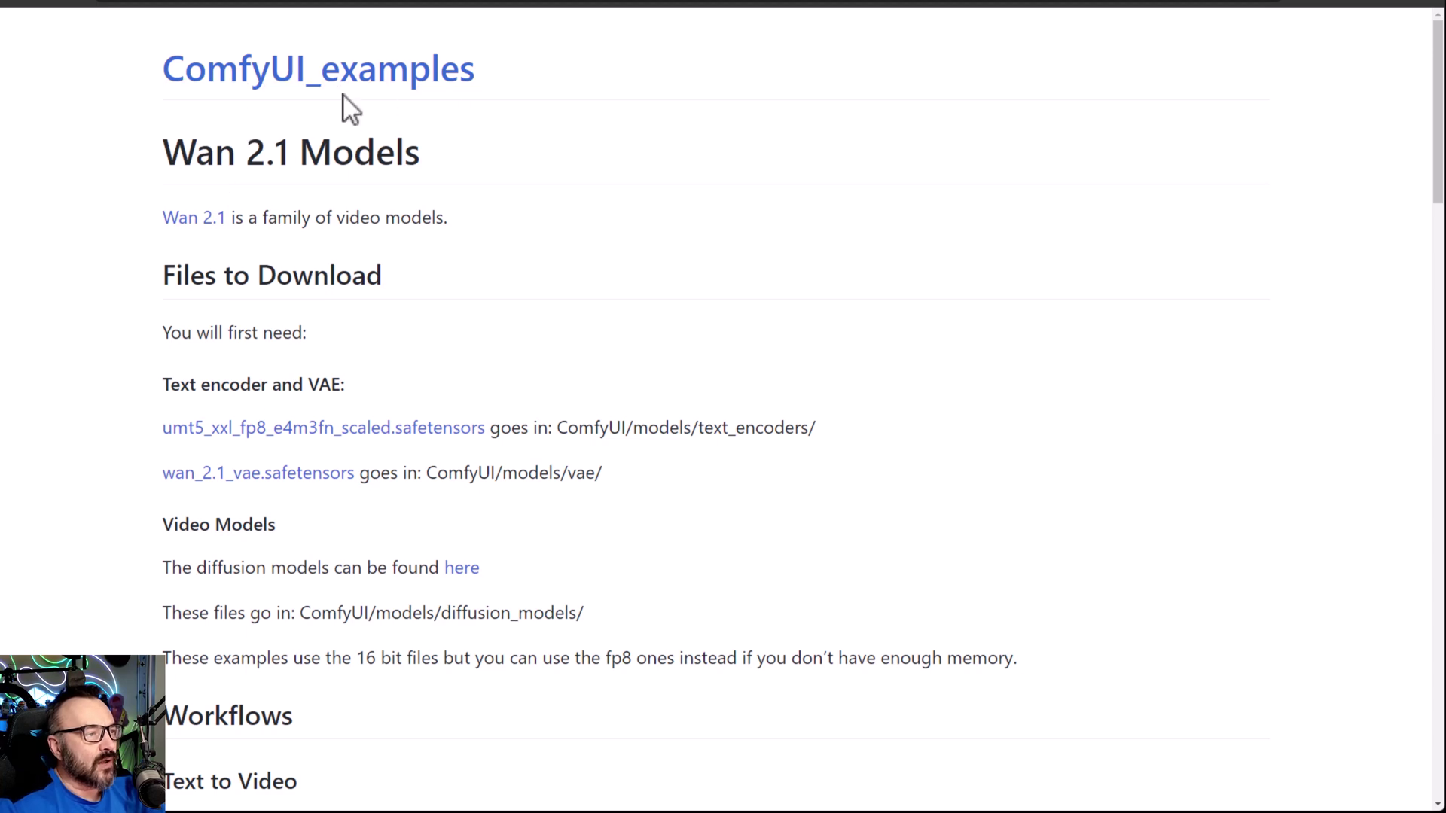
Scroll through the Wan 2.1 examples page's text encoder, VAE, diffusion model and workflow listings
{"action": "scroll", "coordinate": [704, 324], "scroll_direction": "down", "scroll_amount": 3}
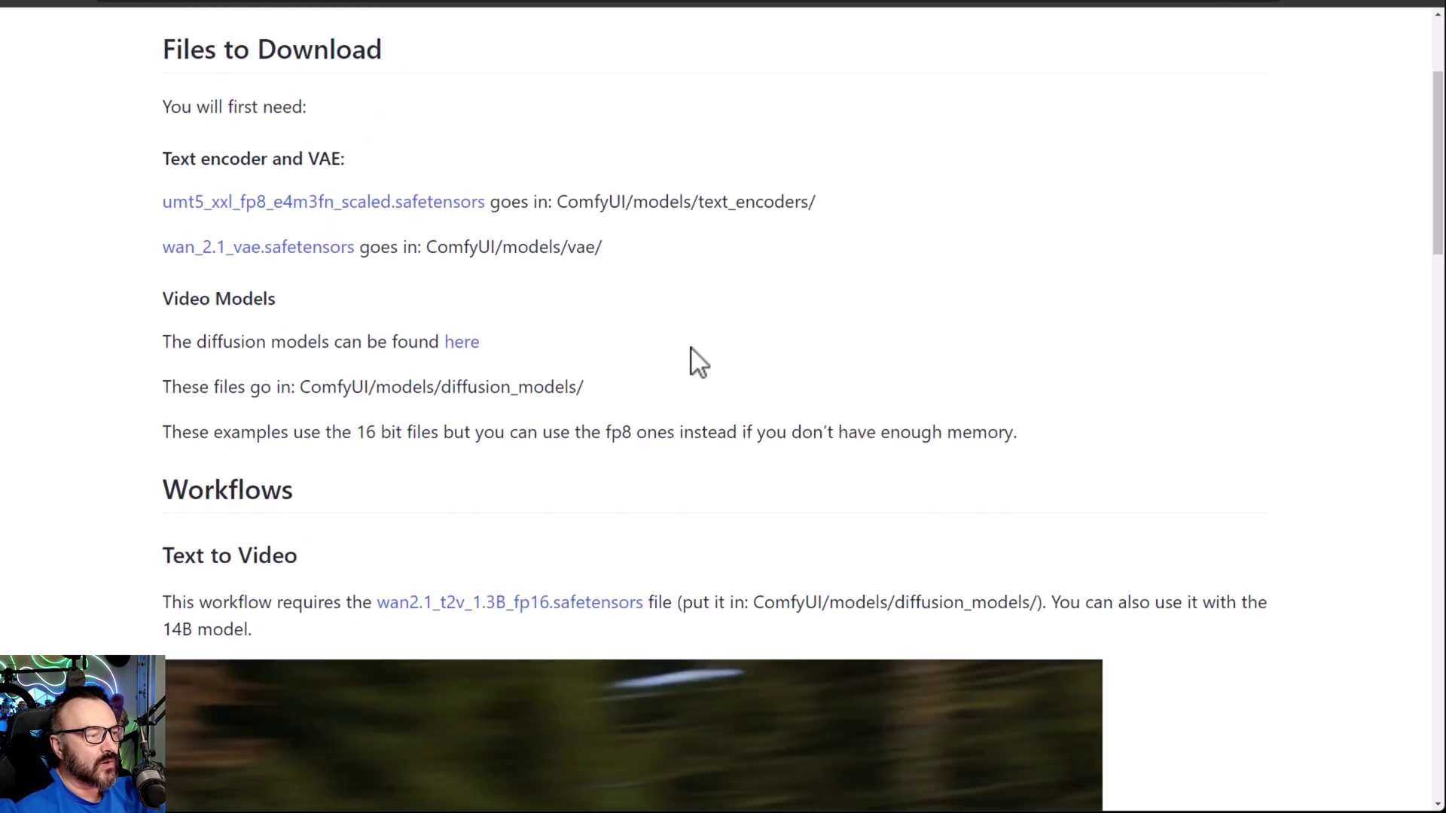
{"action": "scroll", "coordinate": [691, 354], "scroll_direction": "up", "scroll_amount": 3}
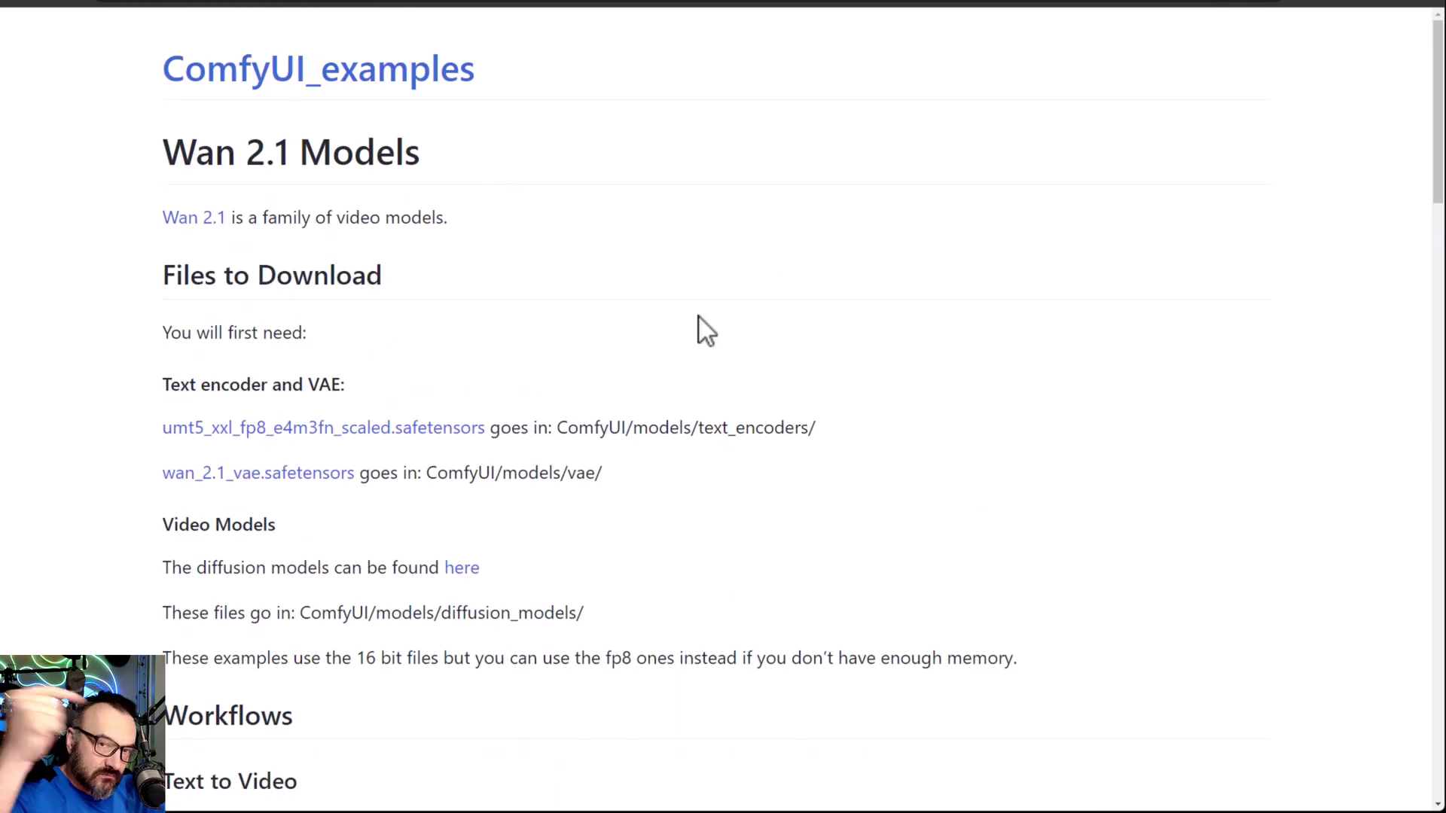
{"action": "scroll", "coordinate": [565, 331], "scroll_direction": "down", "scroll_amount": 5}
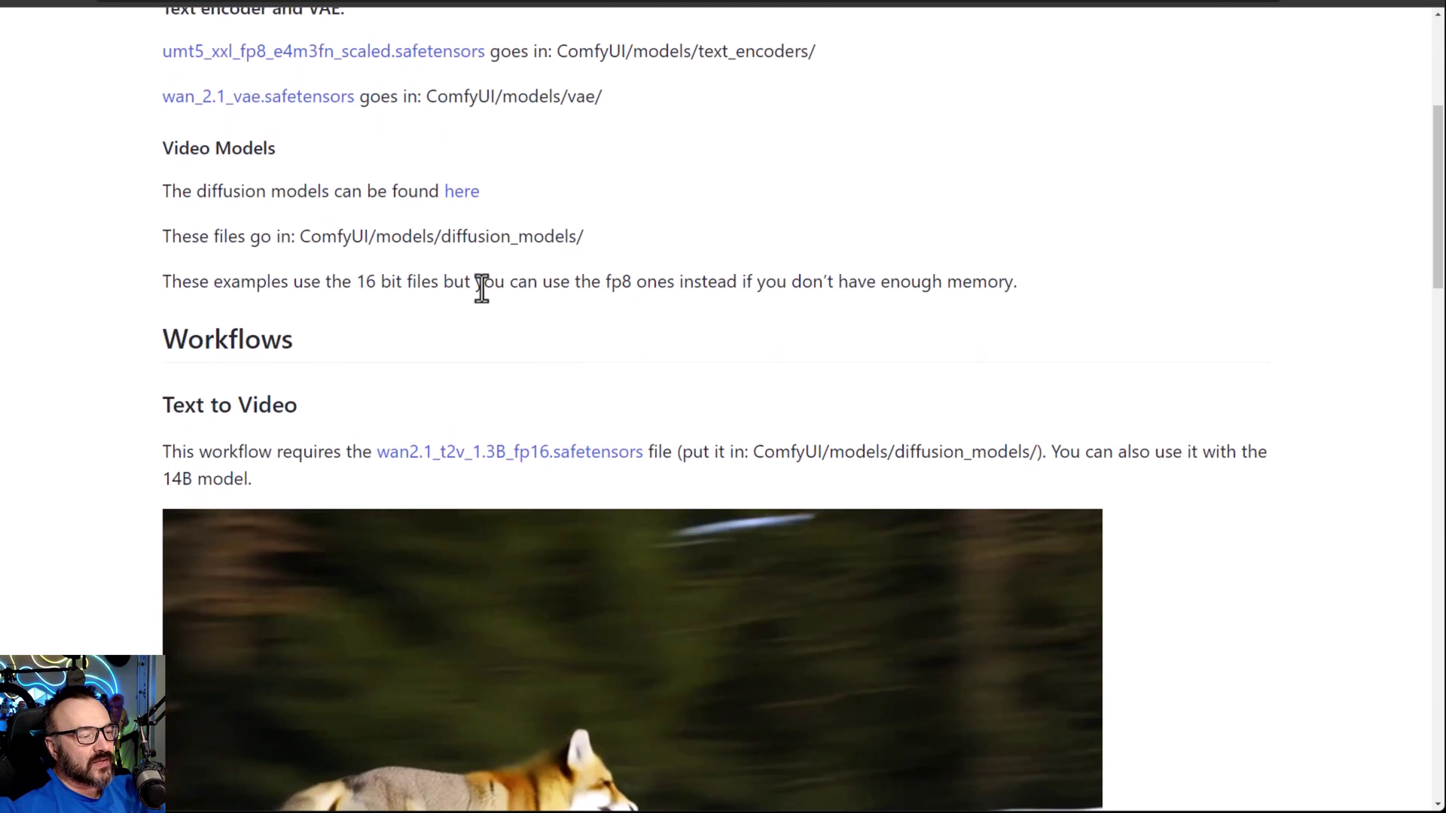
{"action": "scroll", "coordinate": [1054, 452], "scroll_direction": "down", "scroll_amount": 5}
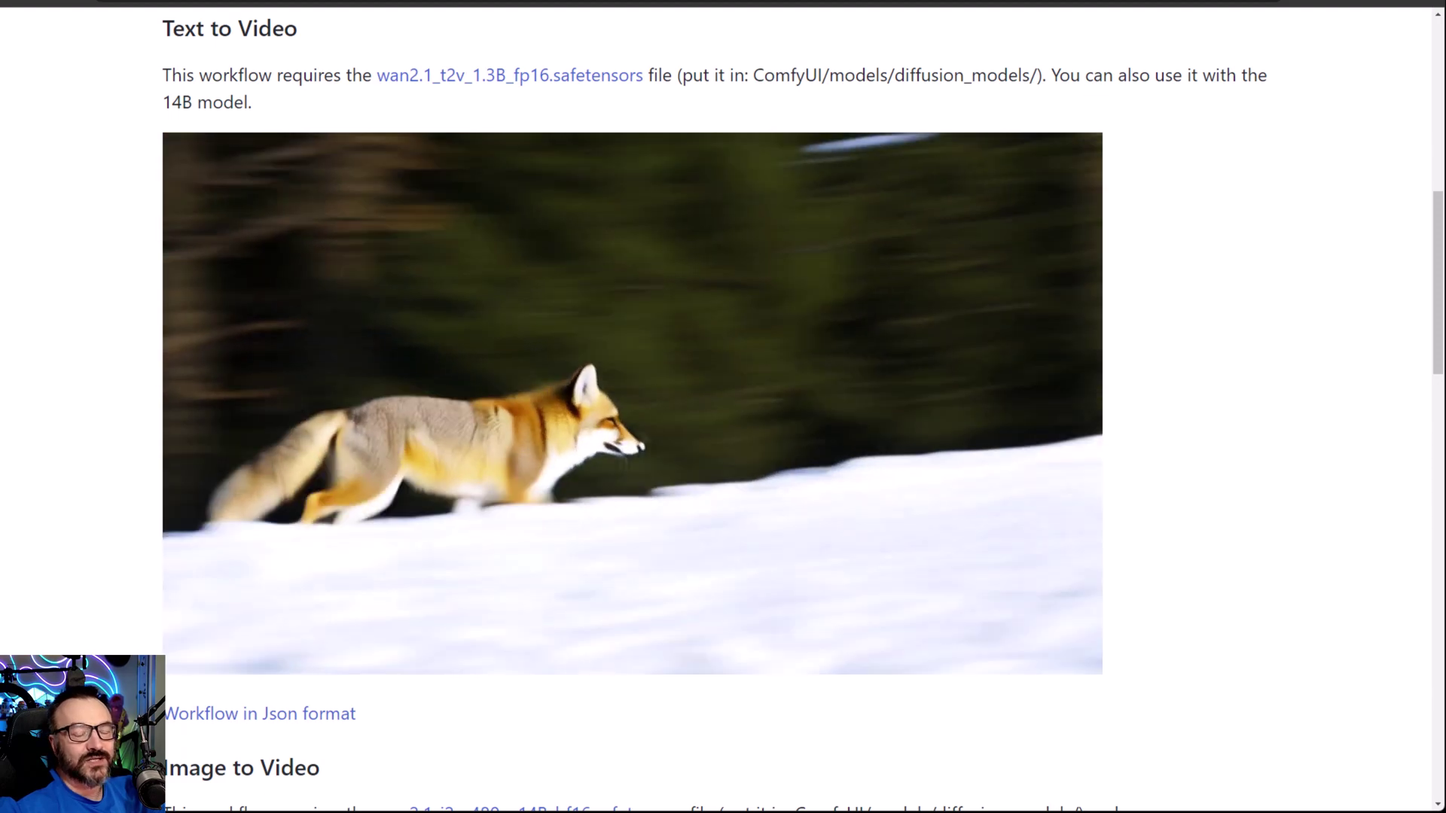
{"action": "scroll", "coordinate": [1202, 493], "scroll_direction": "down", "scroll_amount": 6}
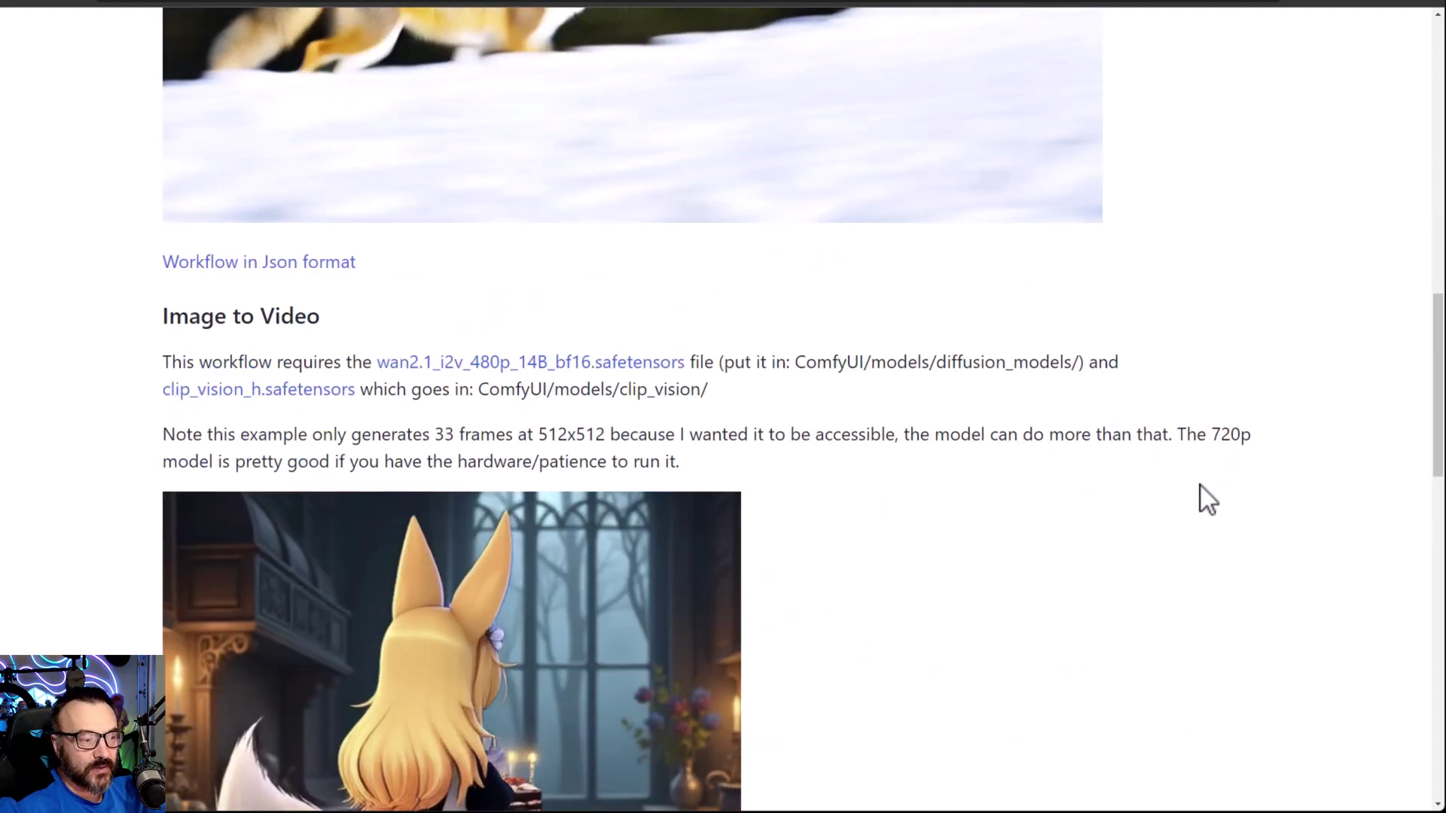
{"action": "scroll", "coordinate": [904, 467], "scroll_direction": "down", "scroll_amount": 6}
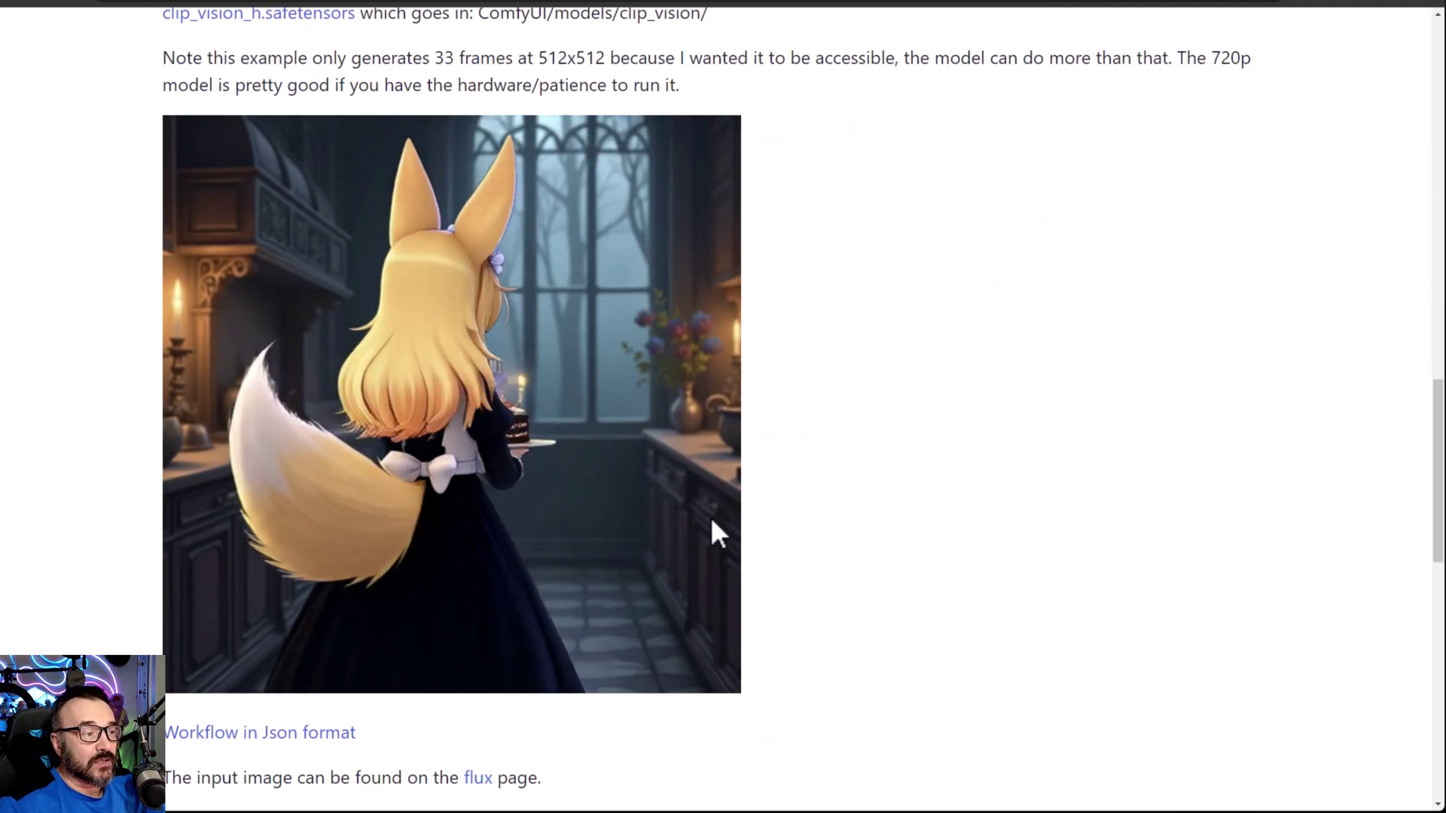
{"action": "scroll", "coordinate": [730, 537], "scroll_direction": "down", "scroll_amount": 4}
{"action": "scroll", "coordinate": [753, 527], "scroll_direction": "down", "scroll_amount": 5}
{"action": "scroll", "coordinate": [782, 513], "scroll_direction": "up", "scroll_amount": 14}
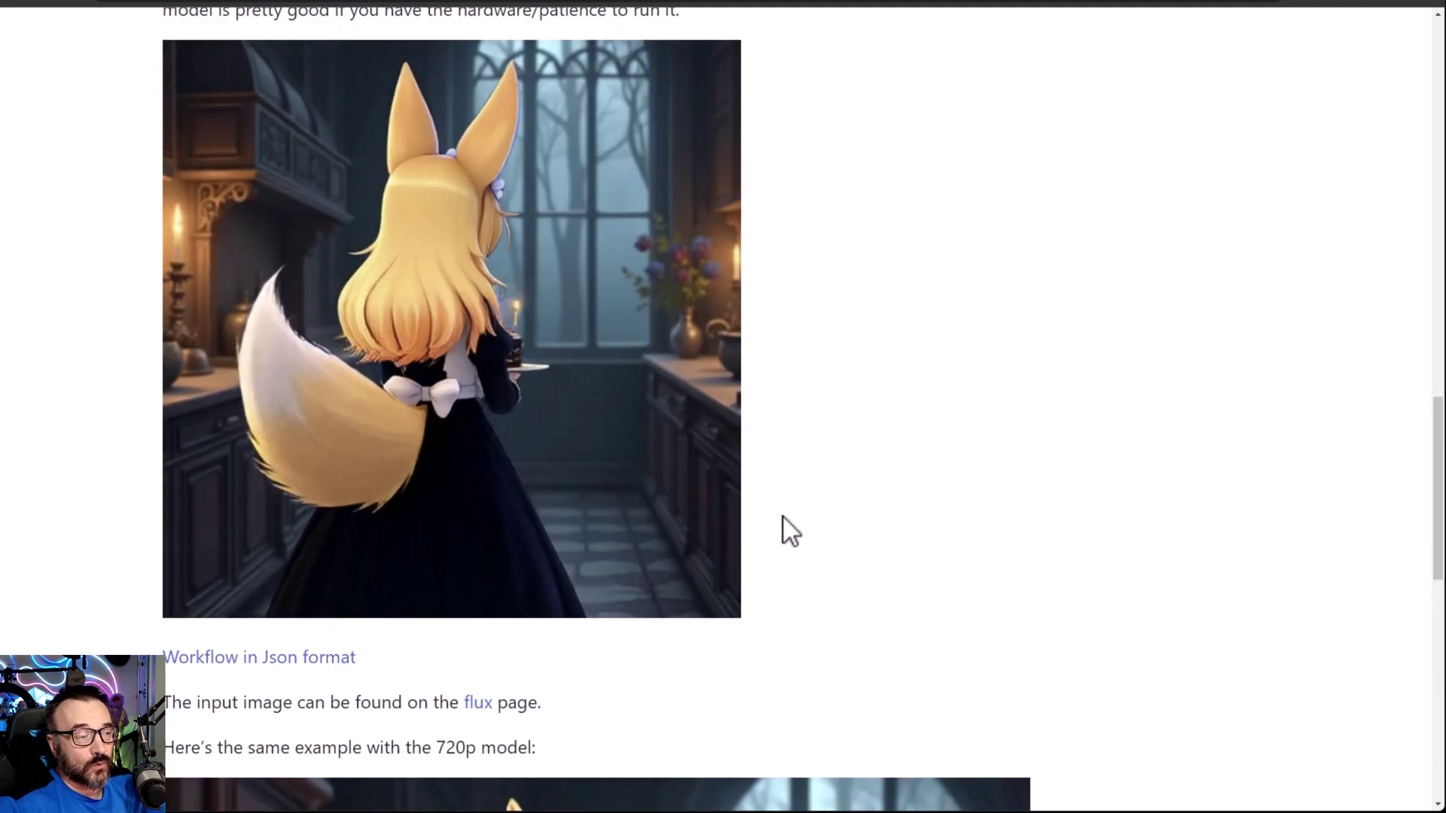
{"action": "scroll", "coordinate": [783, 517], "scroll_direction": "up", "scroll_amount": 15}
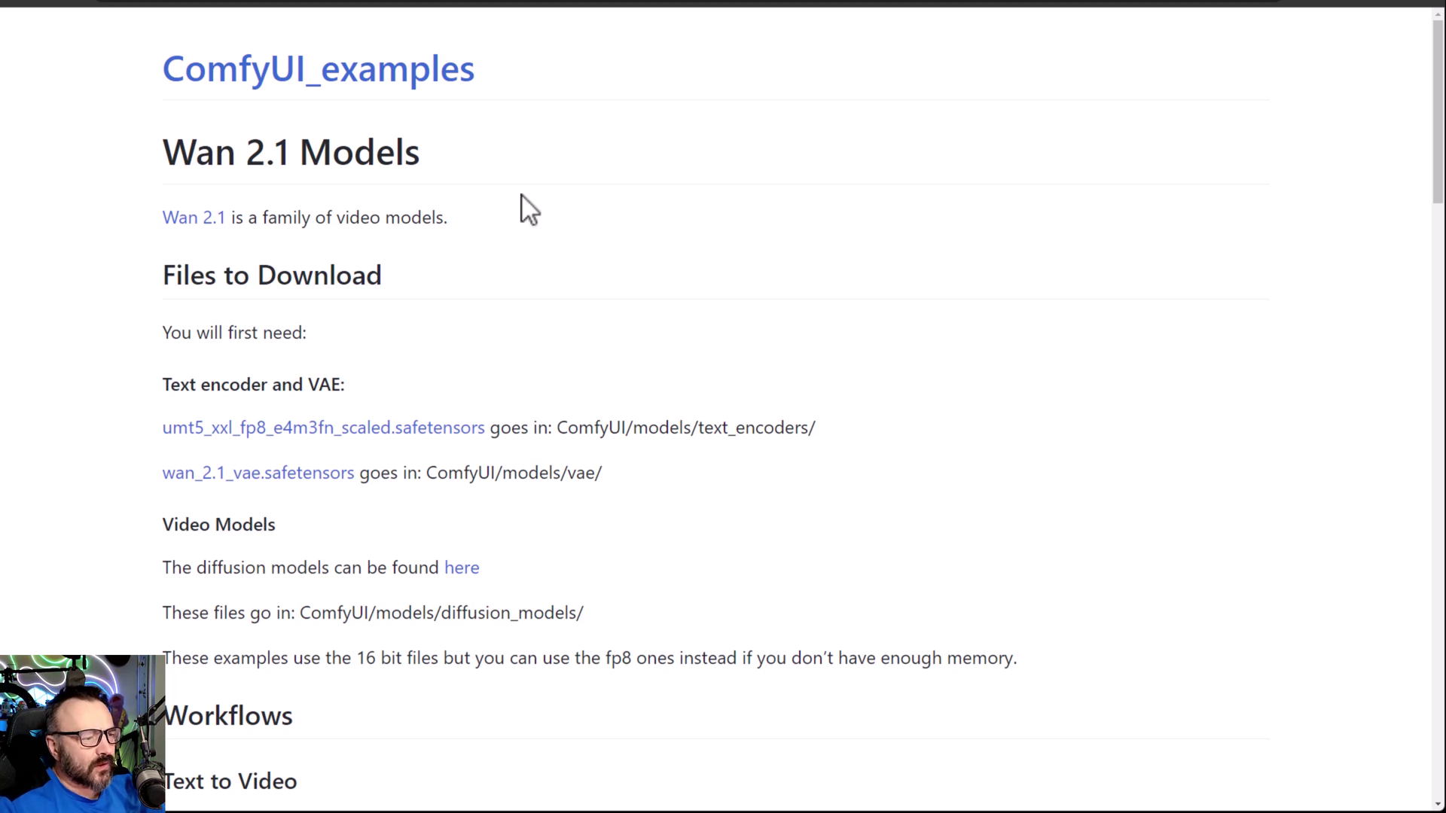
{"action": "scroll", "coordinate": [512, 226], "scroll_direction": "down", "scroll_amount": 1}
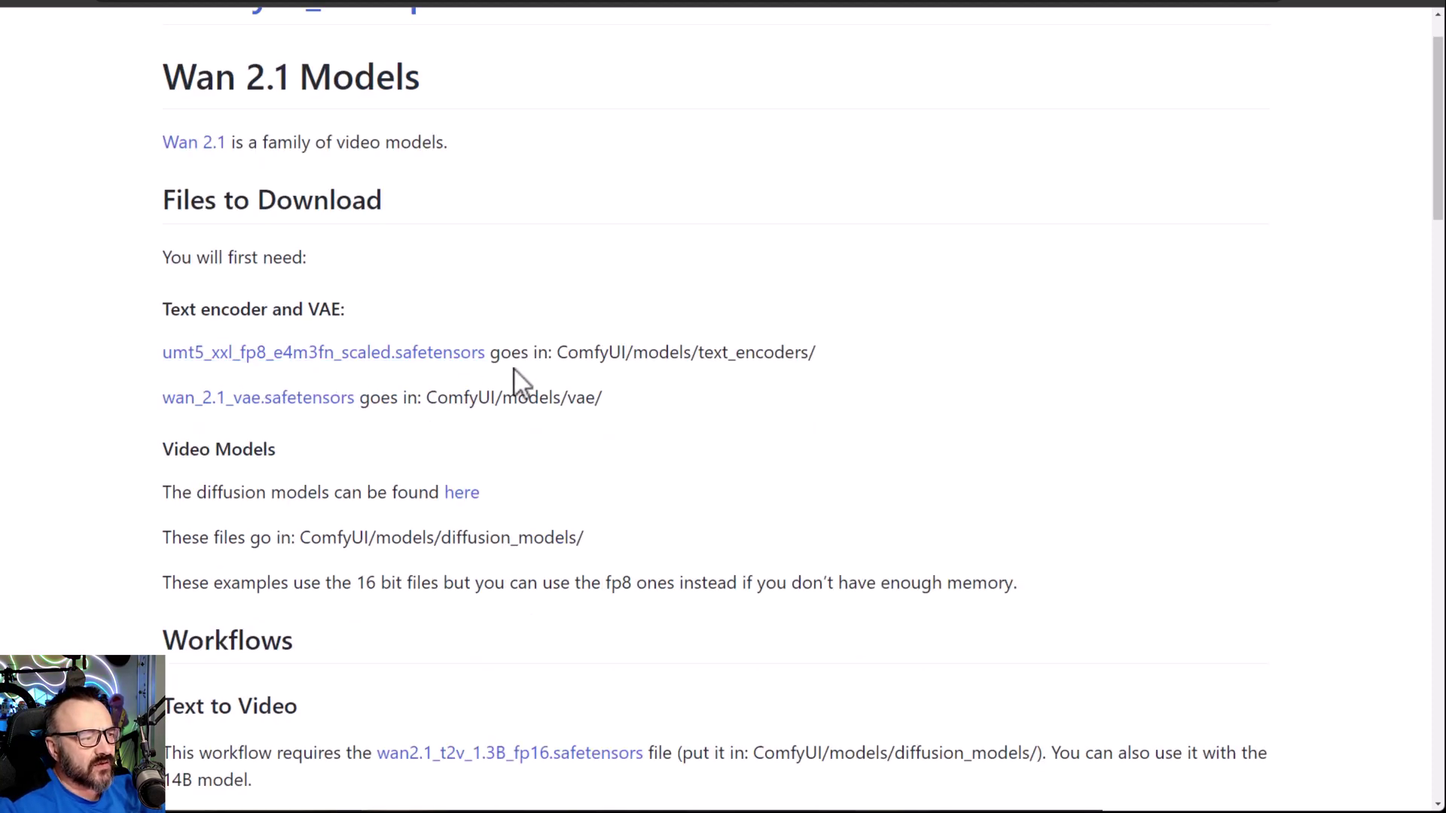
{"action": "scroll", "coordinate": [765, 404], "scroll_direction": "down", "scroll_amount": 1}
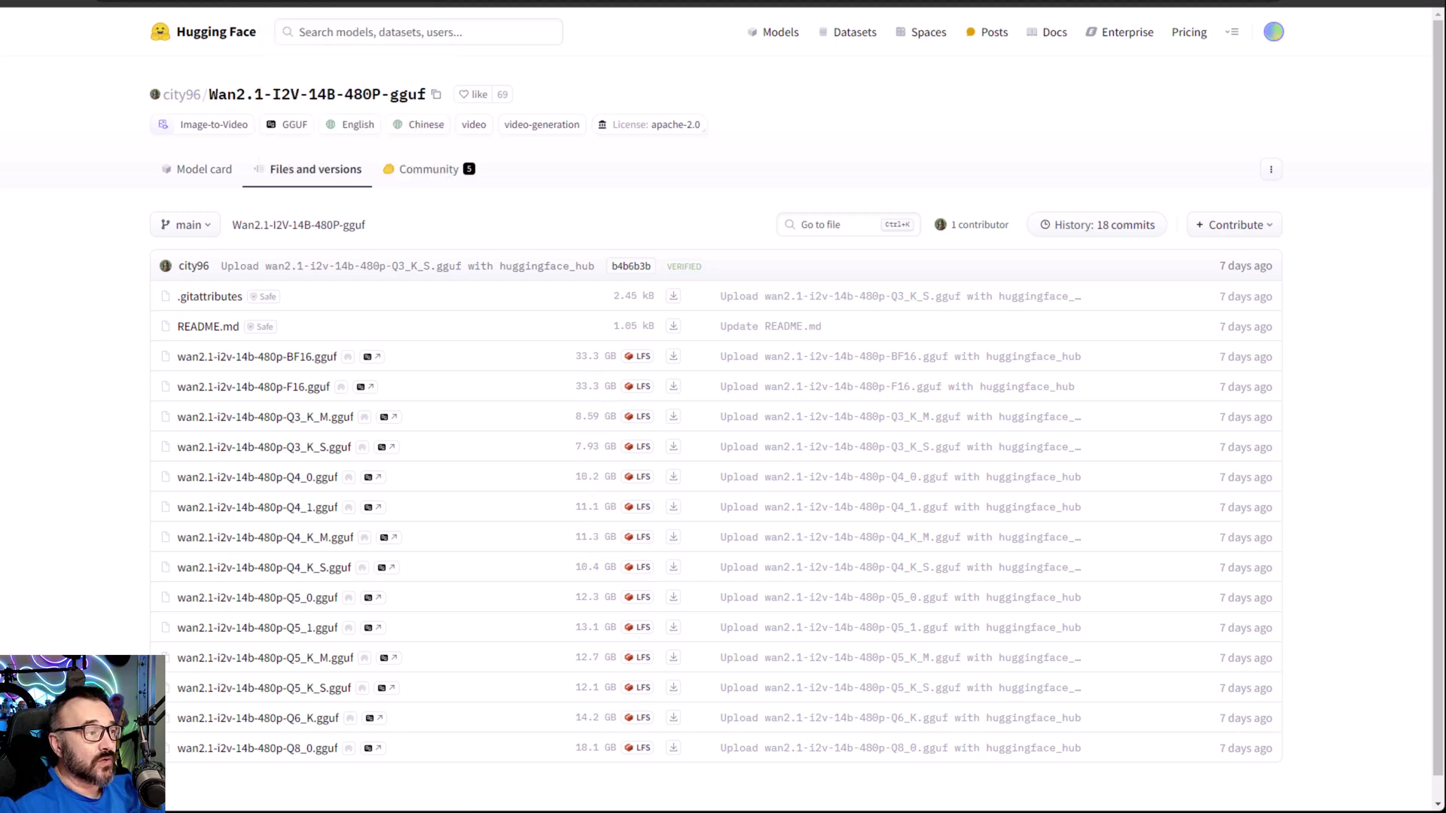
Look over the Comfy-Org repackaged Wan 2.1 files, then the llama.cpp quantization perplexity table
{"action": "left_click", "coordinate": [317, 3]}
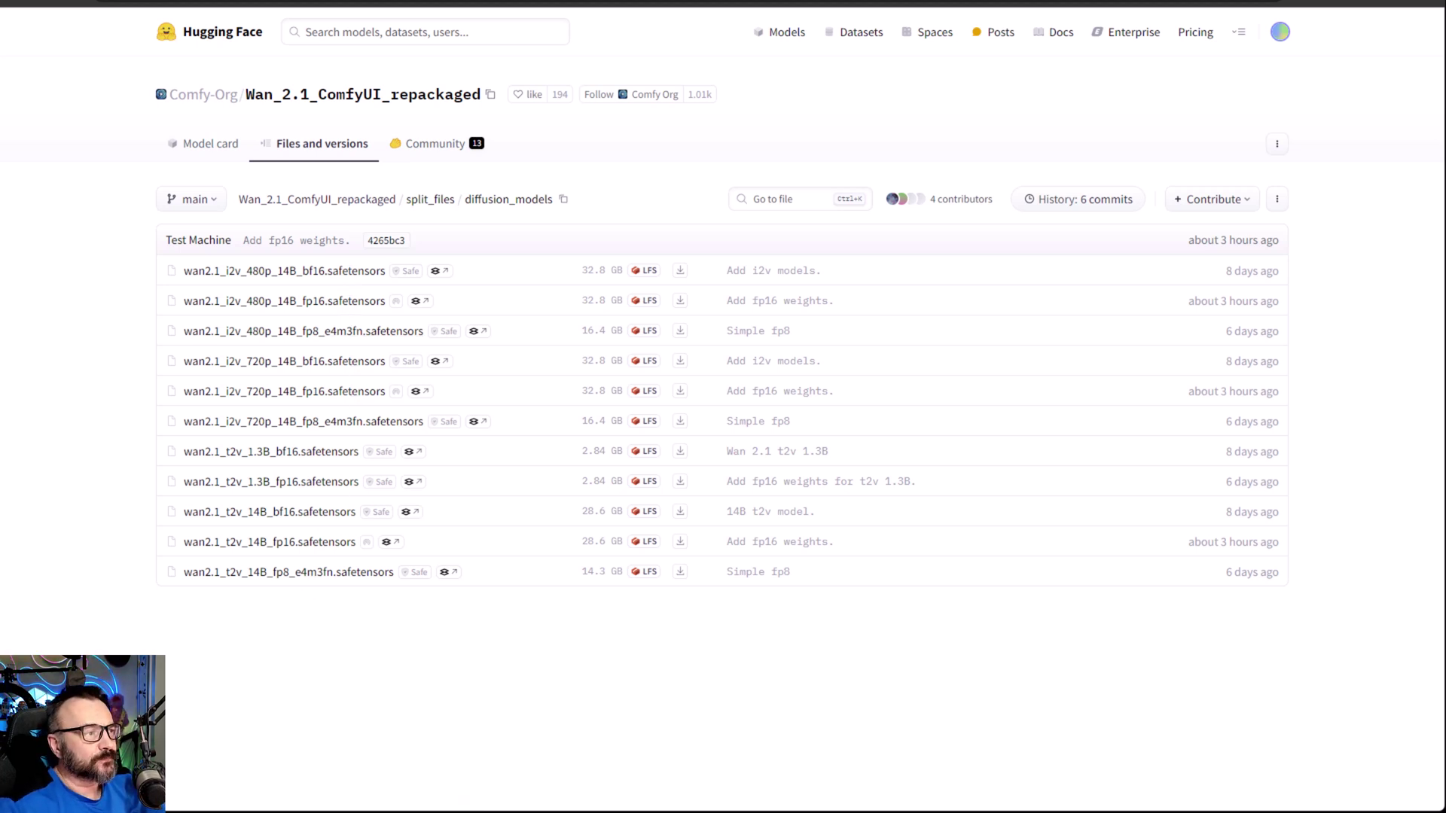
{"action": "left_click", "coordinate": [211, 3]}
{"action": "scroll", "coordinate": [678, 361], "scroll_direction": "down", "scroll_amount": 7}
{"action": "scroll", "coordinate": [716, 449], "scroll_direction": "up", "scroll_amount": 7}
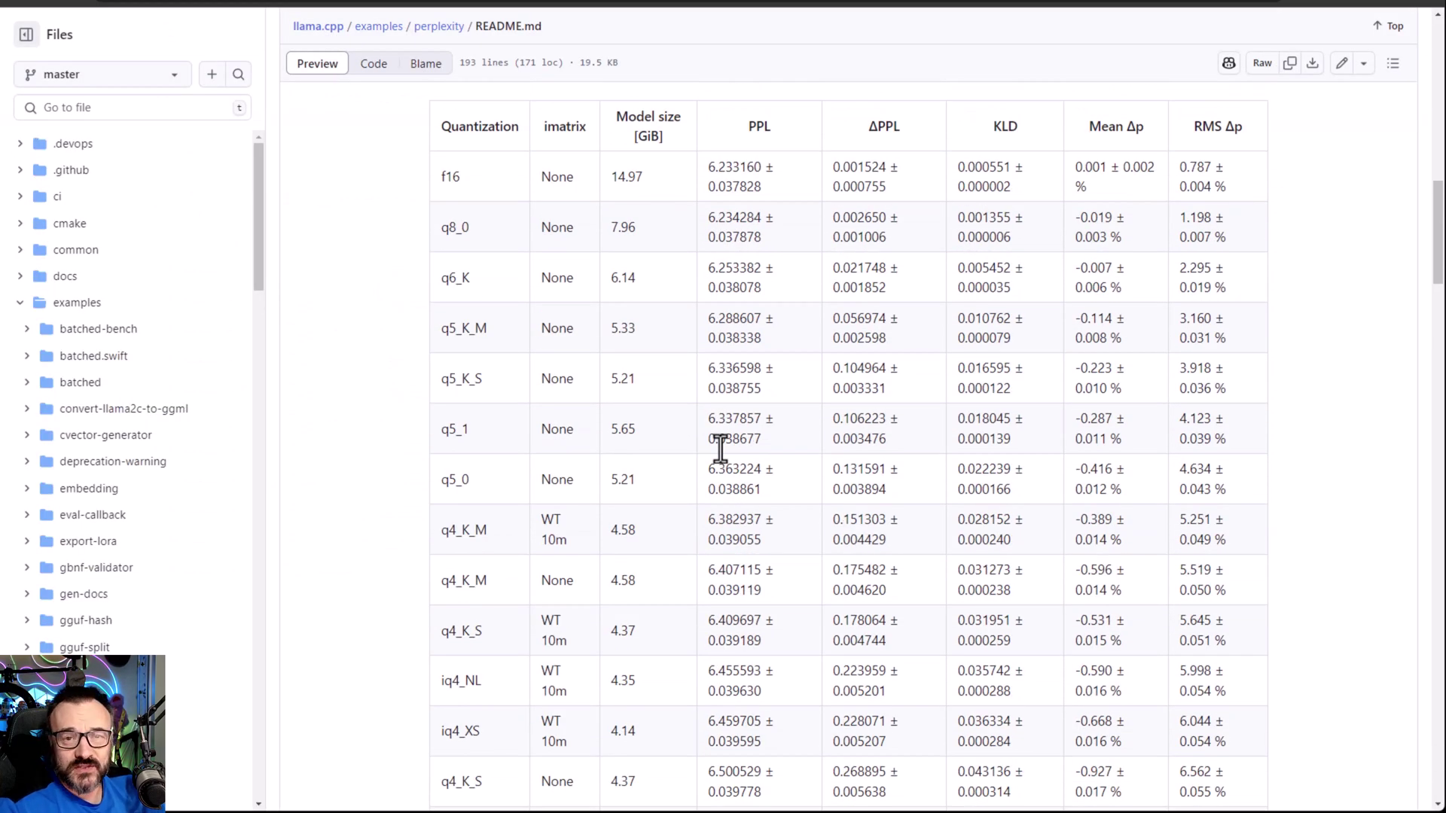
{"action": "scroll", "coordinate": [721, 449], "scroll_direction": "down", "scroll_amount": 1}
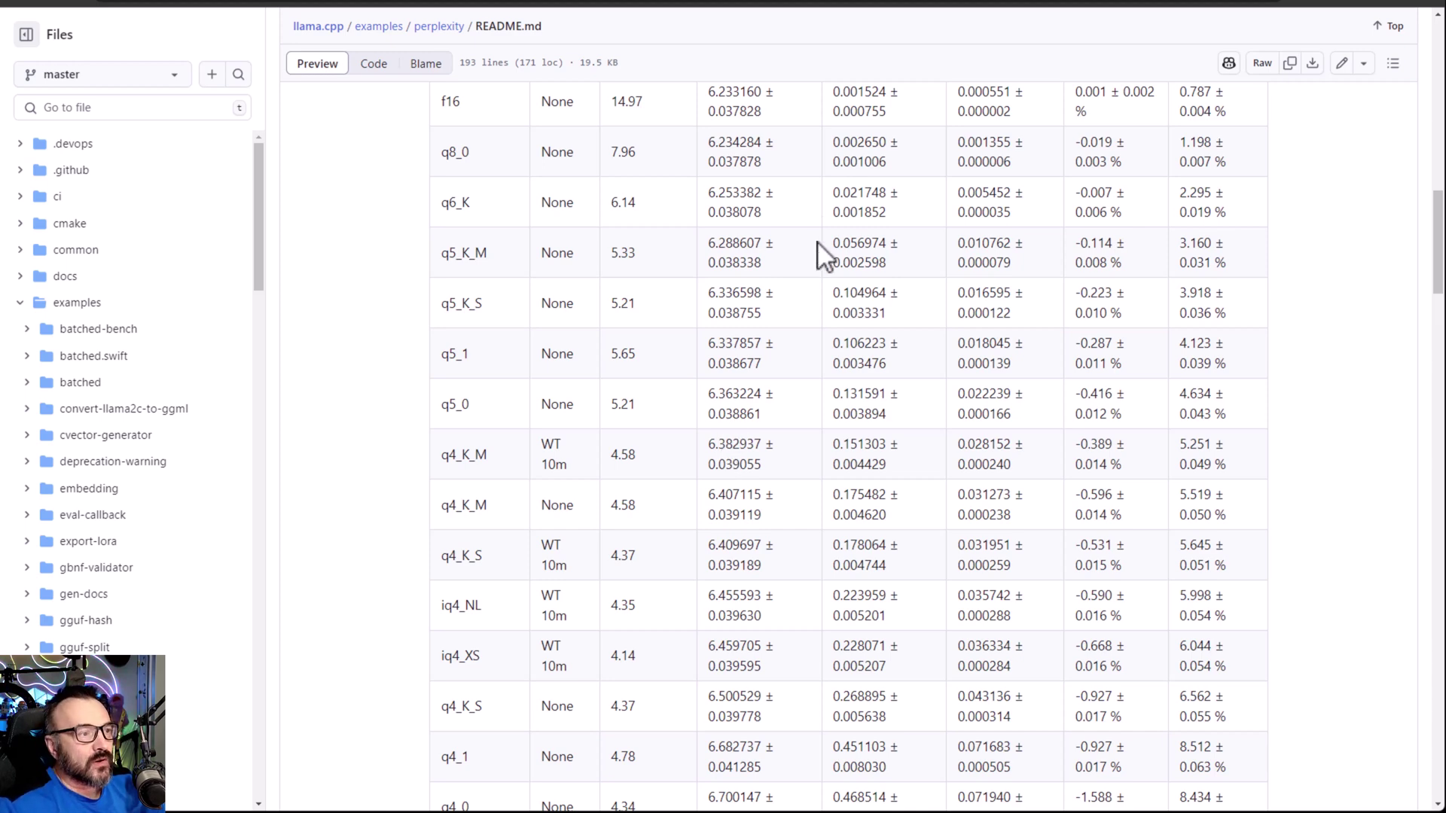
{"action": "scroll", "coordinate": [806, 346], "scroll_direction": "up", "scroll_amount": 4}
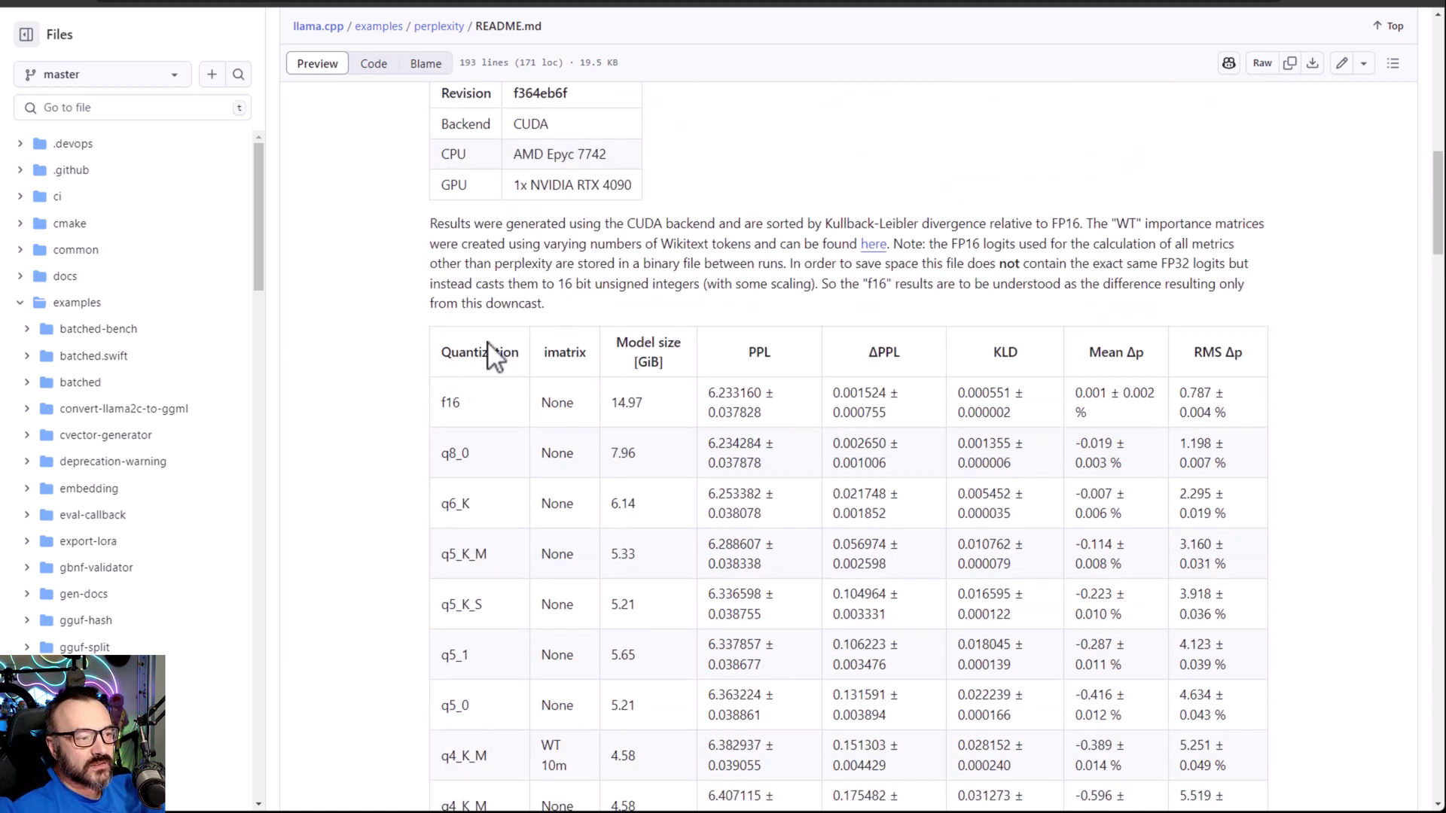
{"action": "triple_click", "coordinate": [670, 360]}
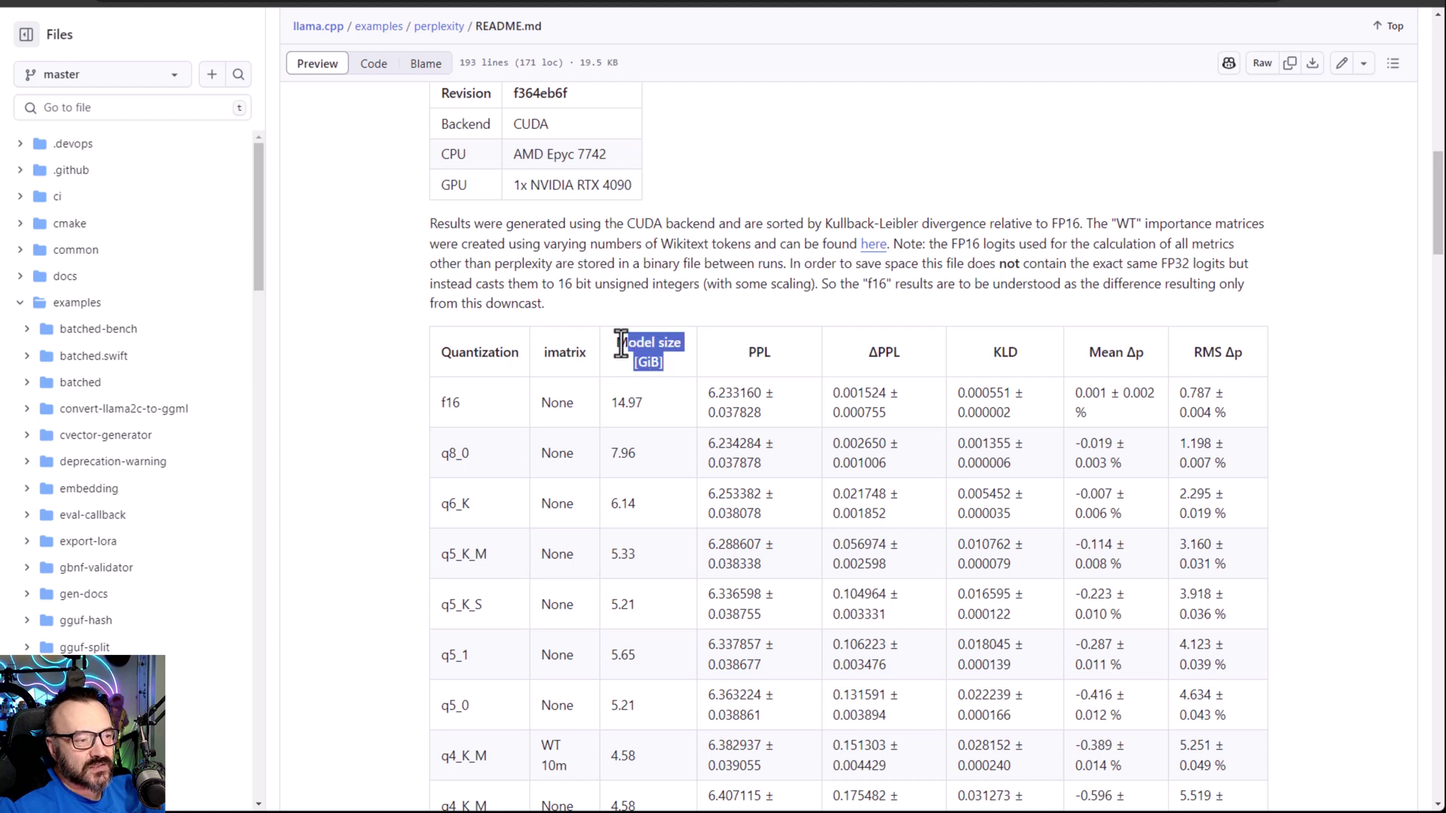
{"action": "left_click", "coordinate": [662, 363]}
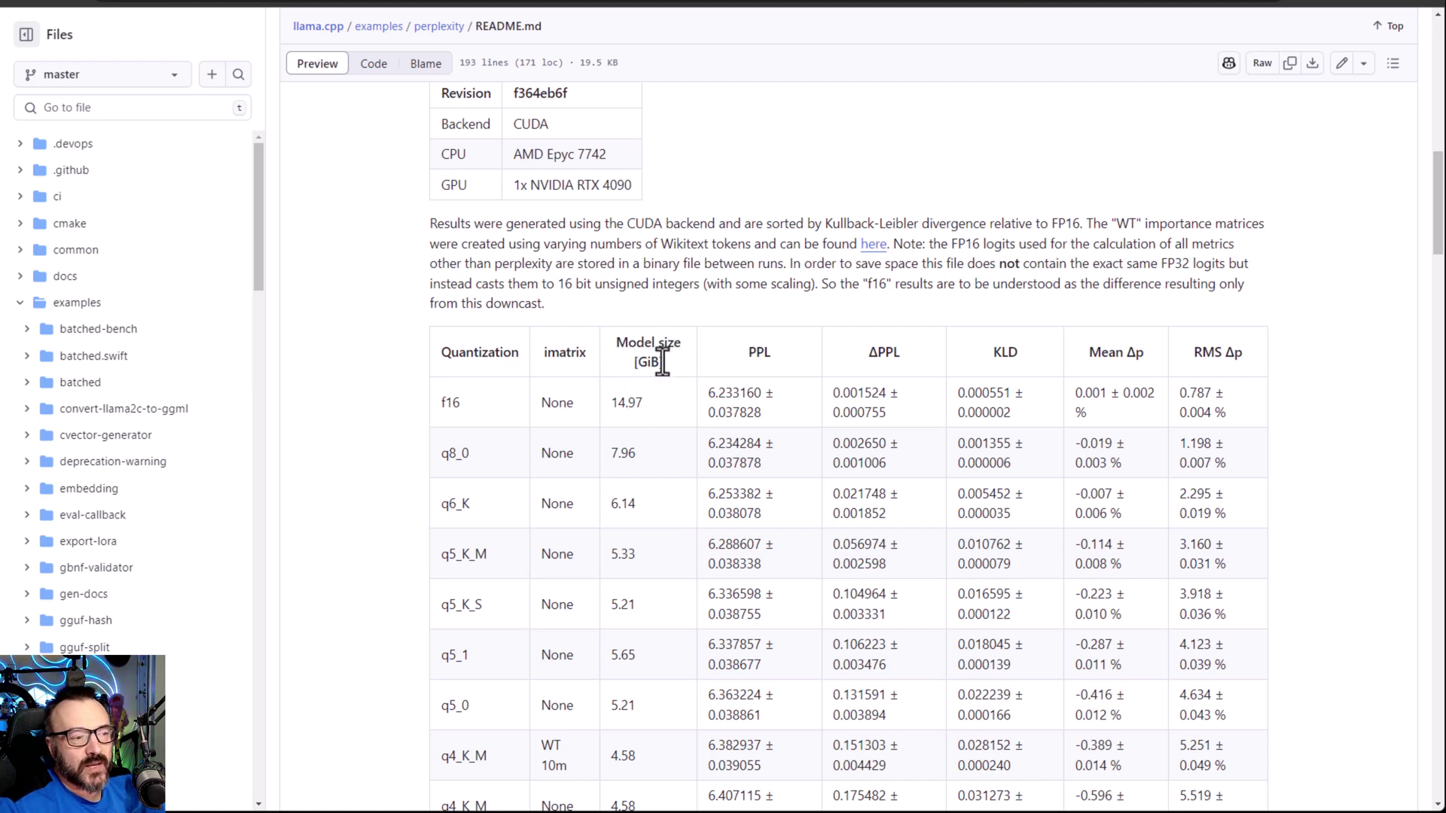
{"action": "scroll", "coordinate": [689, 406], "scroll_direction": "down", "scroll_amount": 1}
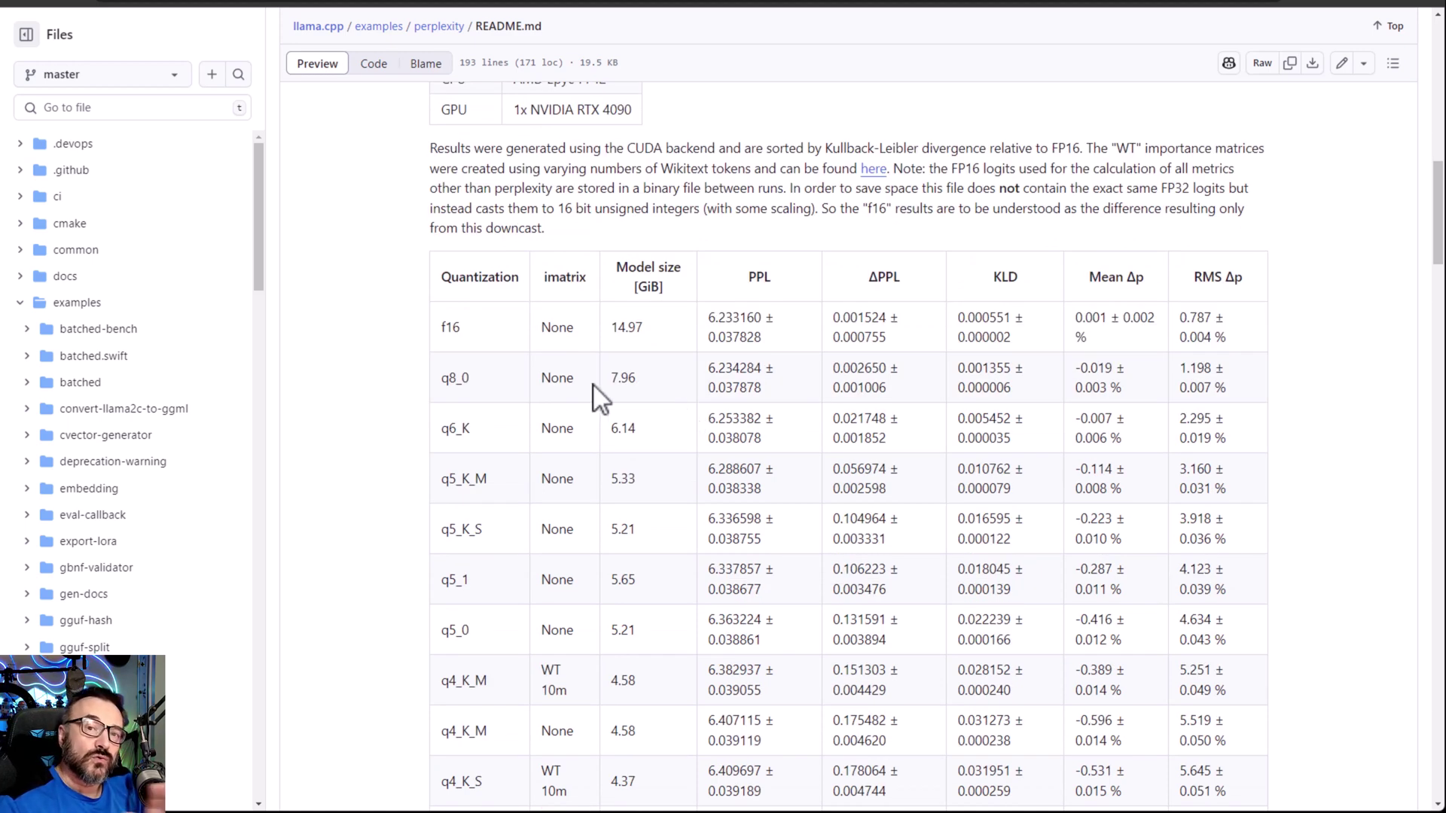
{"action": "scroll", "coordinate": [593, 384], "scroll_direction": "down", "scroll_amount": 1}
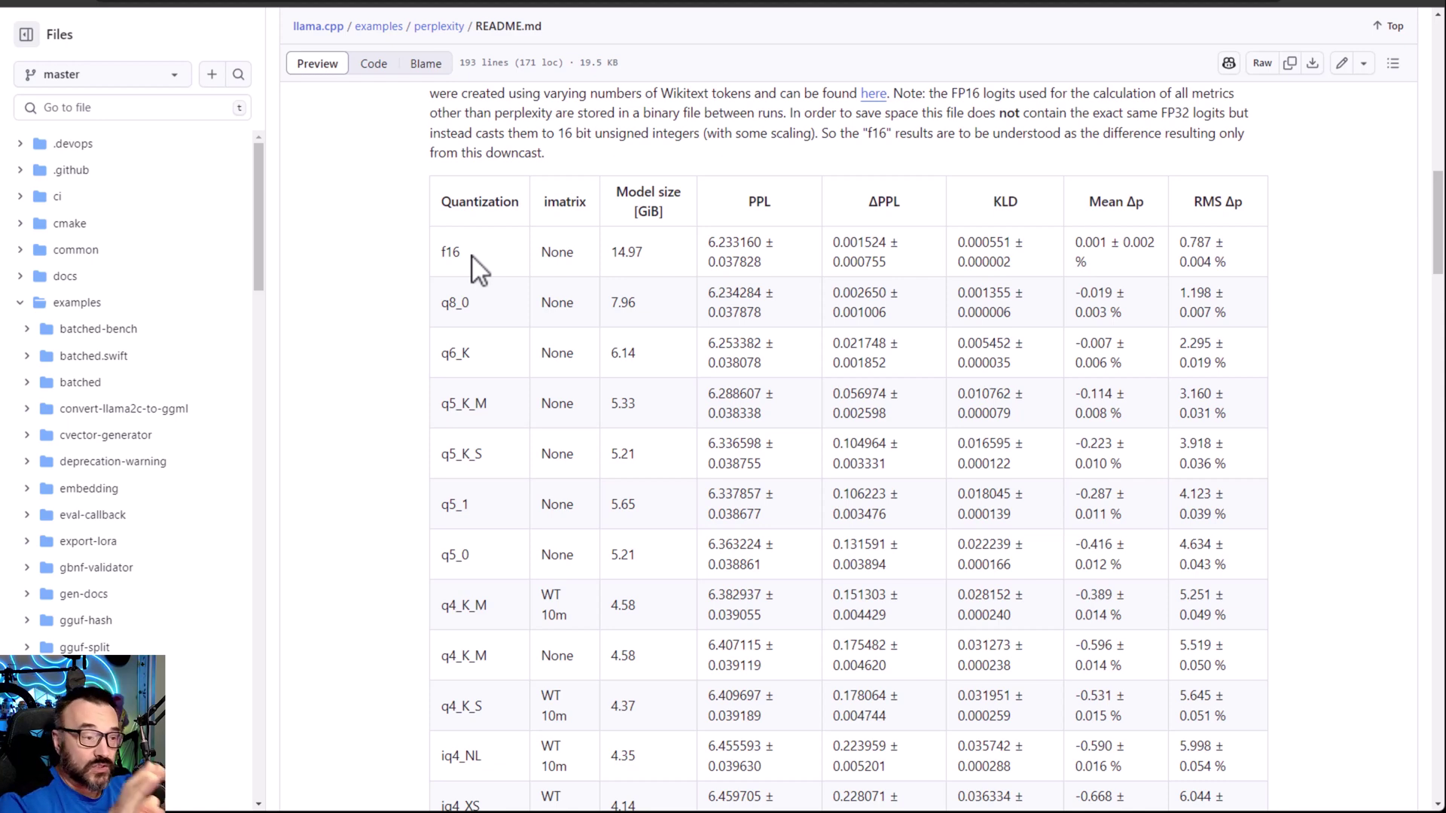
{"action": "scroll", "coordinate": [800, 580], "scroll_direction": "down", "scroll_amount": 1}
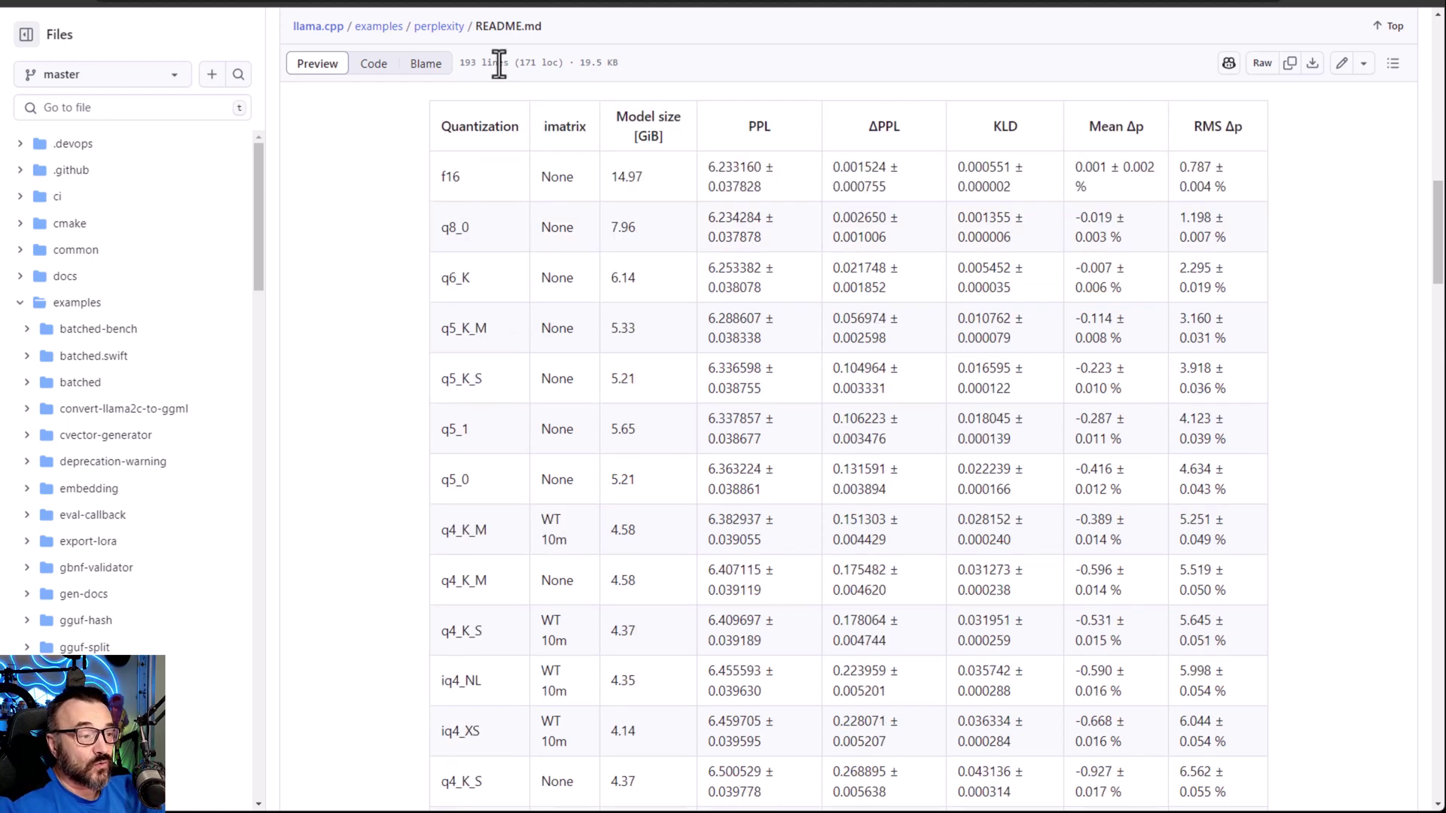
{"action": "scroll", "coordinate": [623, 185], "scroll_direction": "down", "scroll_amount": 3}
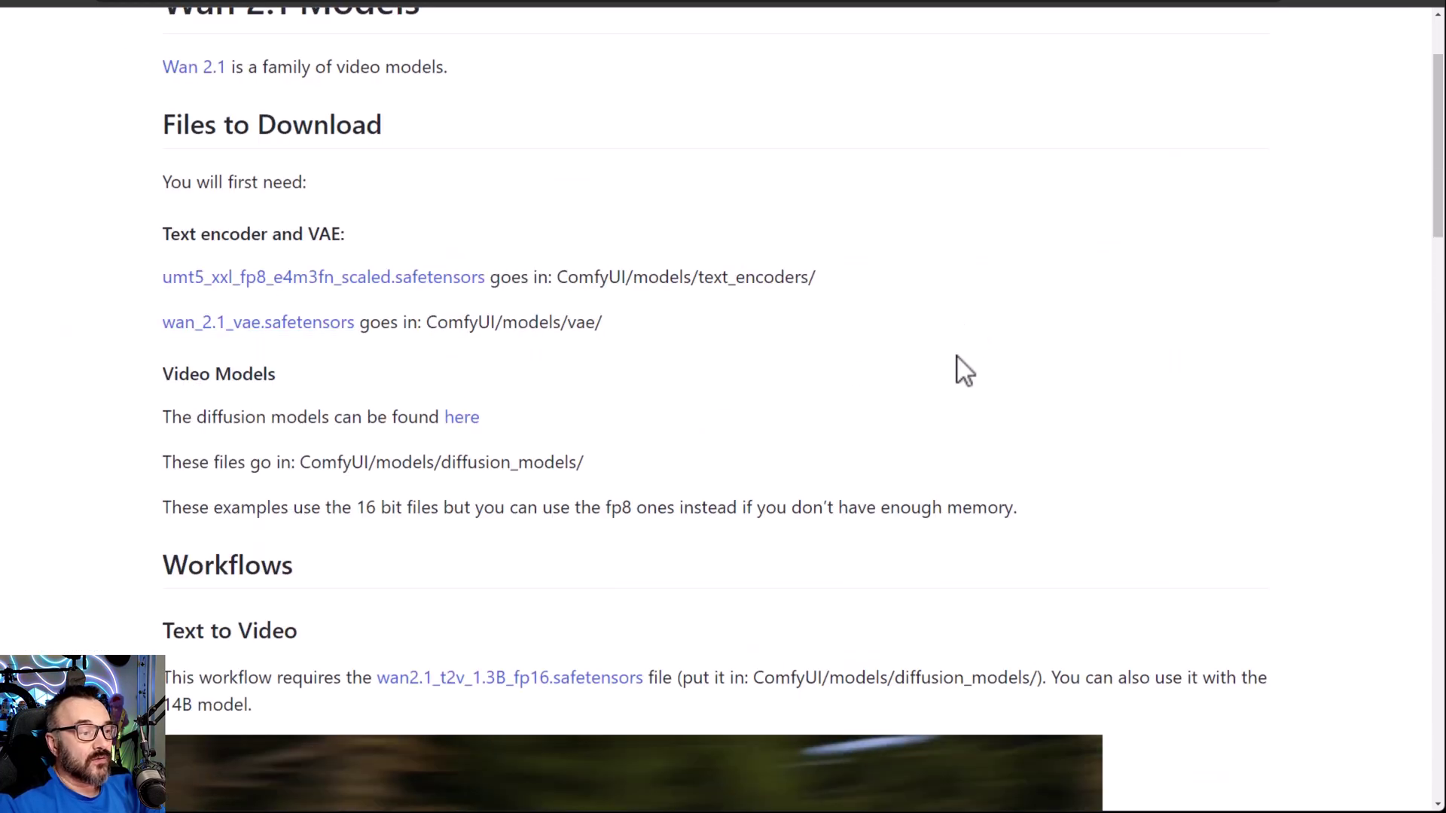
Check the wan2.1_t2v_1.3B_fp16.safetensors Text to Video requirement, then return to the ComfyUI text-to-video workflow
{"action": "scroll", "coordinate": [964, 373], "scroll_direction": "down", "scroll_amount": 2}
{"action": "scroll", "coordinate": [753, 406], "scroll_direction": "down", "scroll_amount": 3}
{"action": "scroll", "coordinate": [661, 406], "scroll_direction": "up", "scroll_amount": 1}
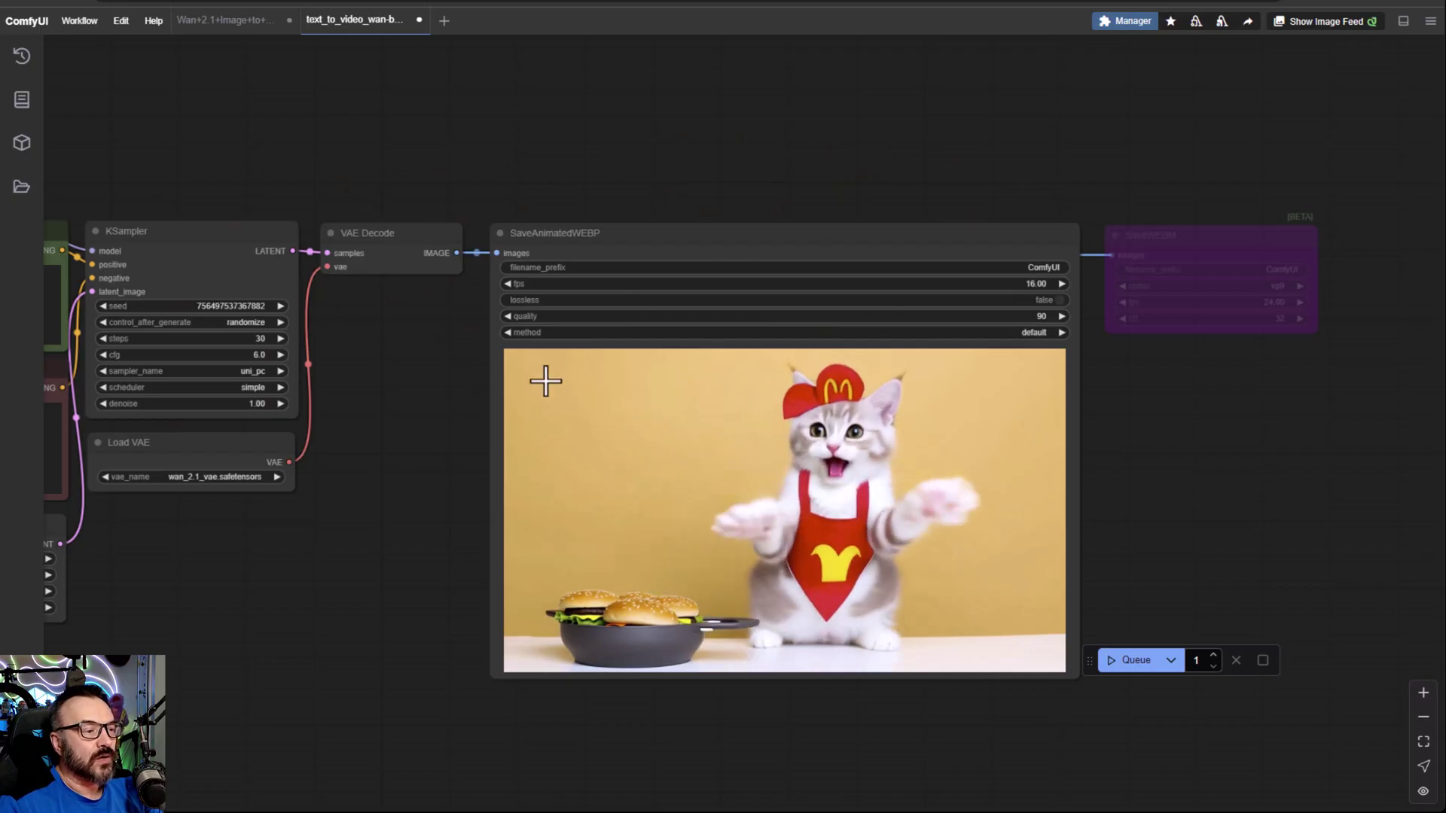
{"action": "left_click_drag", "start_coordinate": [429, 442], "coordinate": [853, 454]}
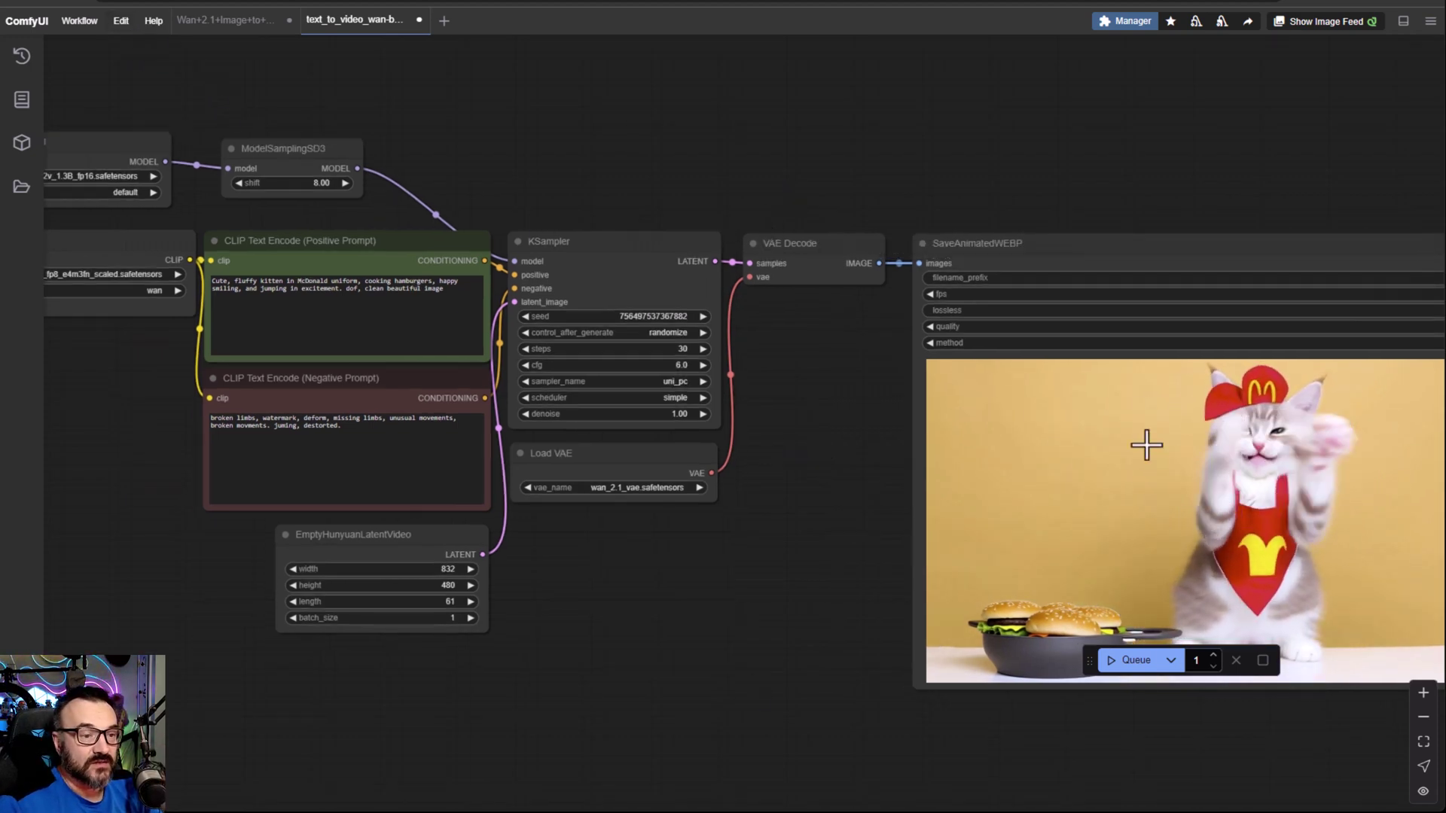
Move the SaveAnimatedWEBP node up beside VAE Decode so KSampler stays visible
{"action": "left_click_drag", "start_coordinate": [1042, 442], "coordinate": [772, 463]}
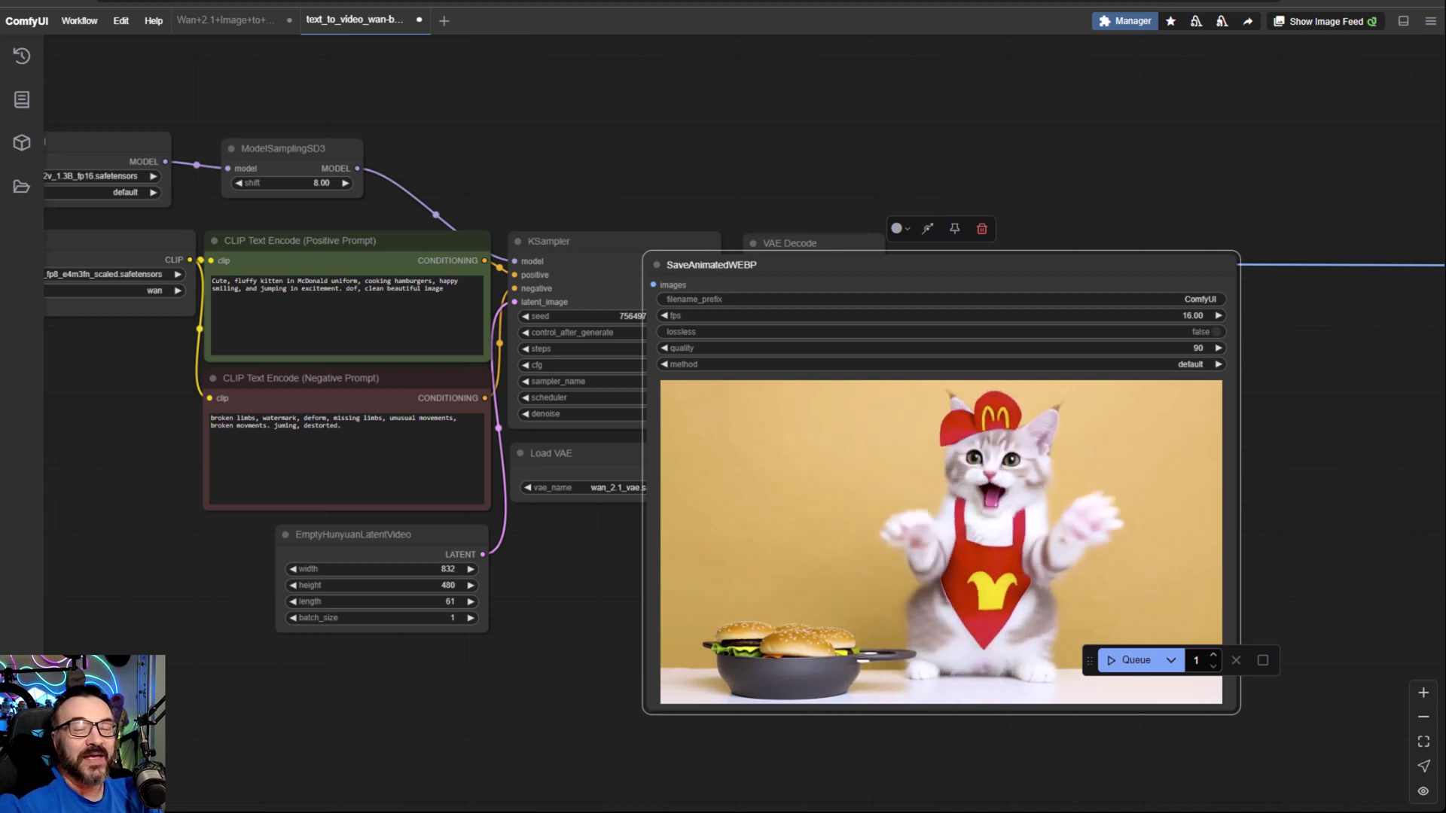
{"action": "left_click_drag", "start_coordinate": [885, 258], "coordinate": [1049, 308]}
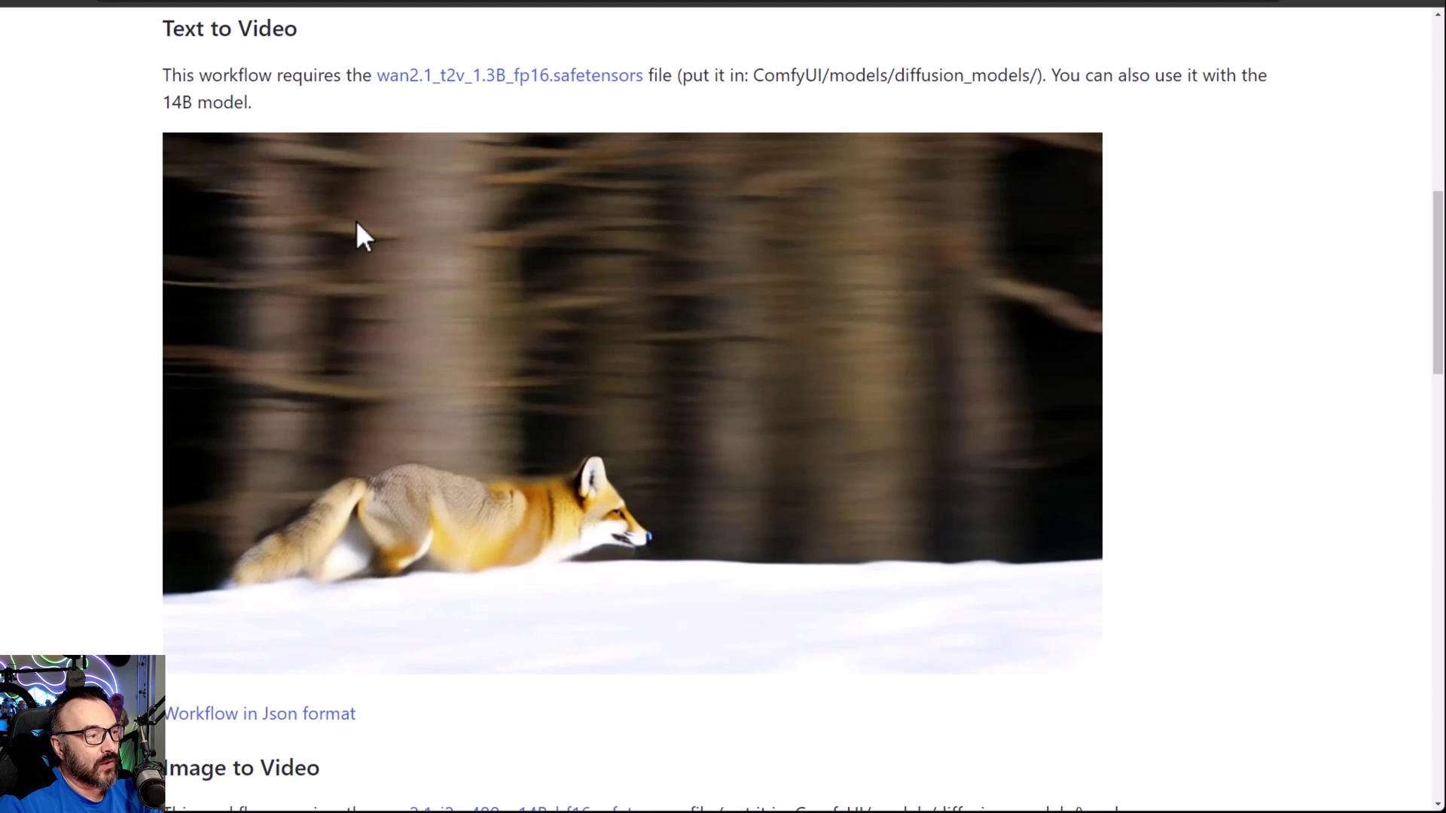
{"action": "scroll", "coordinate": [354, 230], "scroll_direction": "up", "scroll_amount": 8}
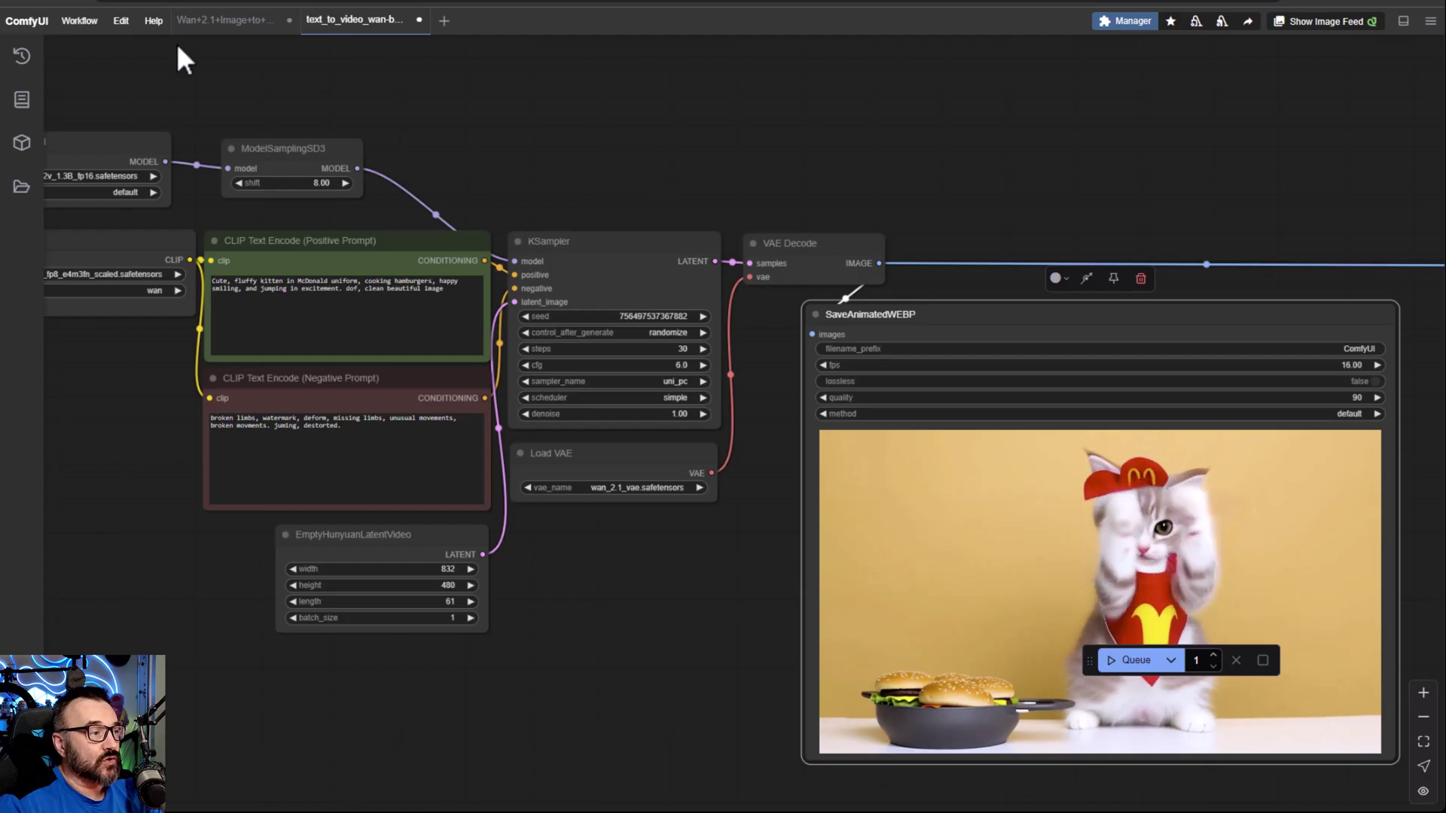
Switch to the Wan 2.1 image-to-video workflow and bring its Load Image and Load CLIP nodes into view
{"action": "left_click", "coordinate": [209, 23]}
{"action": "left_click_drag", "start_coordinate": [377, 216], "coordinate": [631, 479]}
{"action": "left_click_drag", "start_coordinate": [527, 399], "coordinate": [1088, 278]}
{"action": "scroll", "coordinate": [242, 561], "scroll_direction": "up", "scroll_amount": 9}
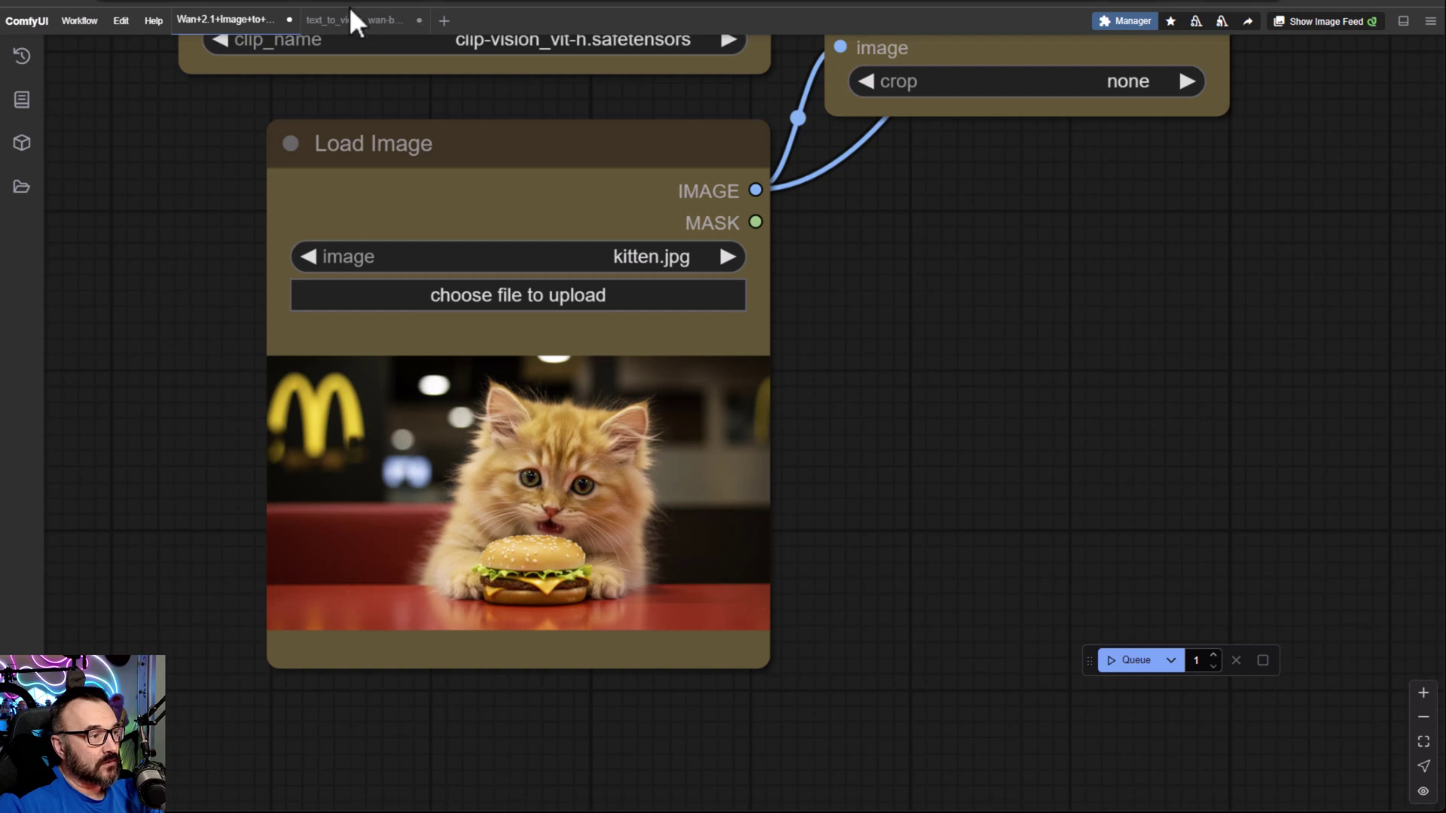
{"action": "left_click", "coordinate": [354, 30]}
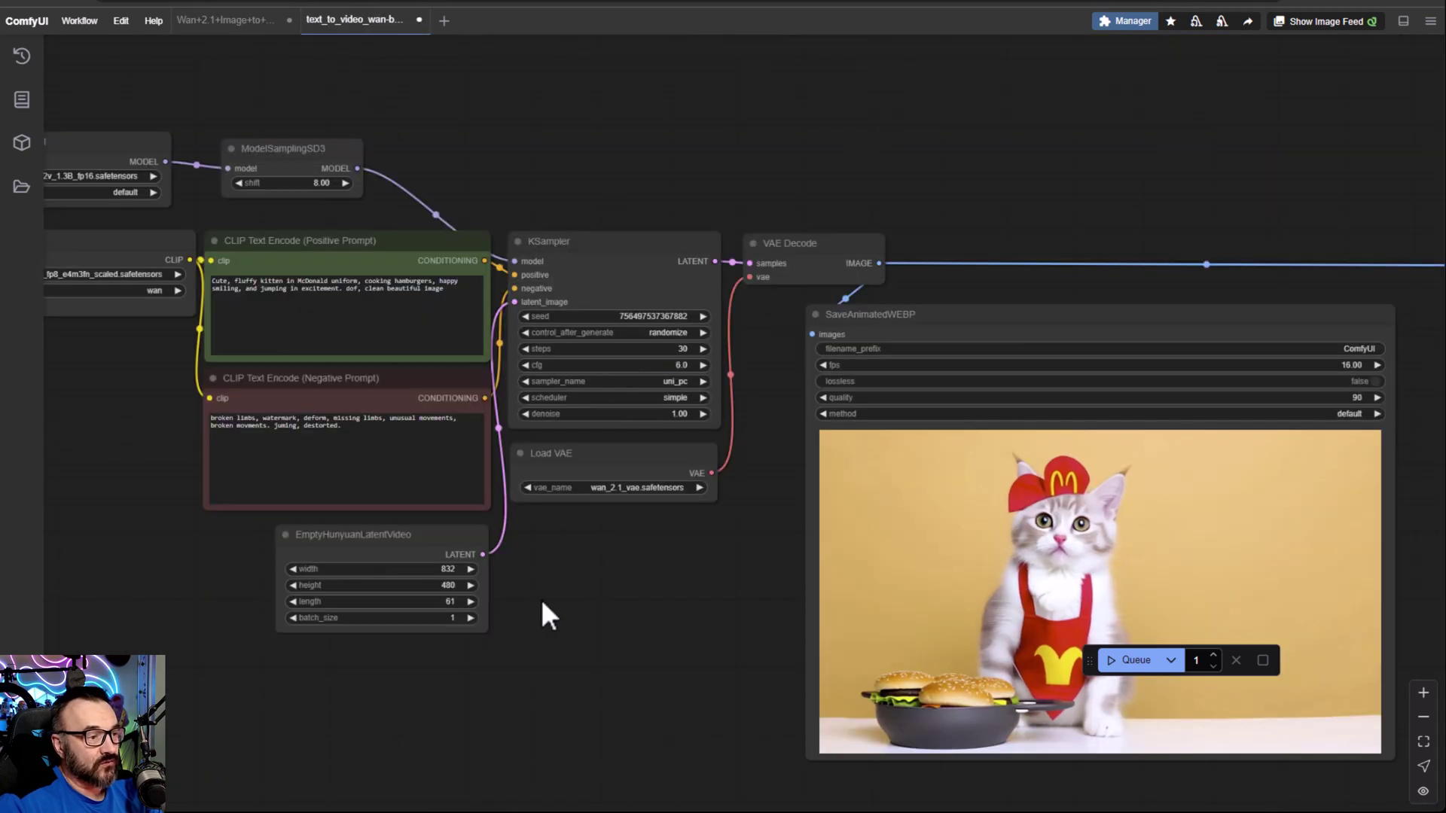
{"action": "scroll", "coordinate": [819, 636], "scroll_direction": "up", "scroll_amount": 5}
{"action": "left_click_drag", "start_coordinate": [978, 588], "coordinate": [463, 548]}
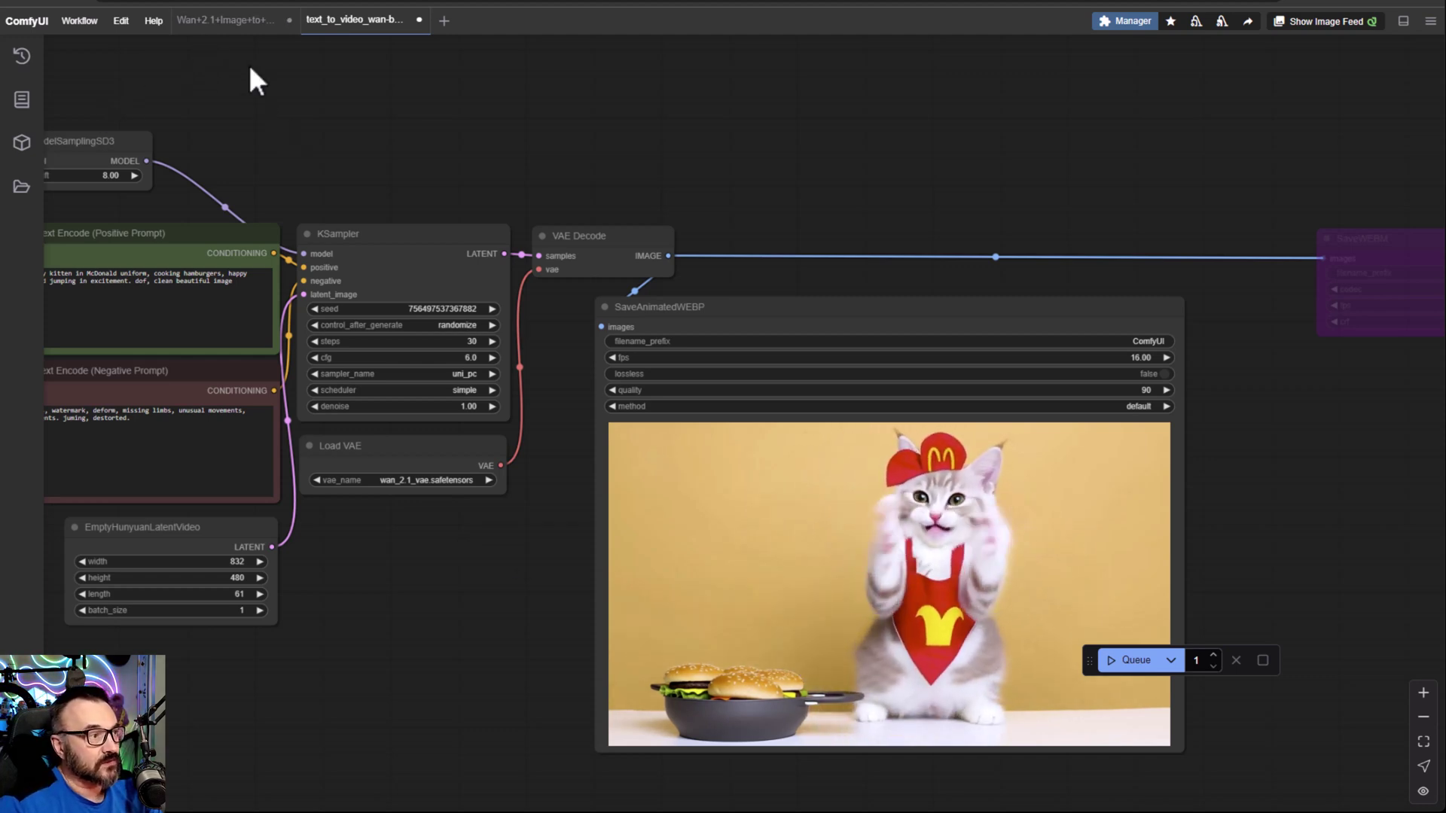
{"action": "left_click", "coordinate": [215, 21]}
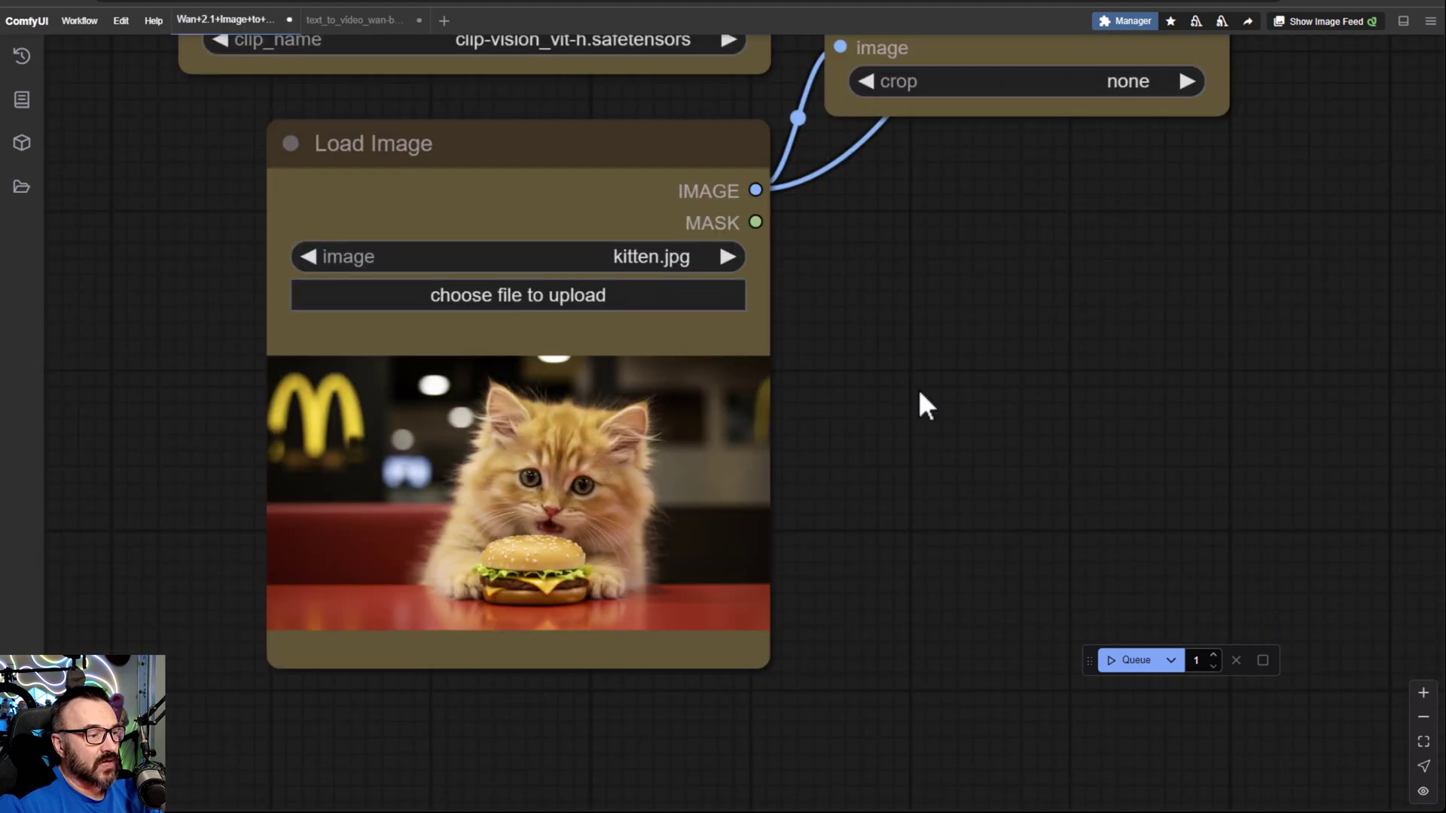
{"action": "scroll", "coordinate": [865, 390], "scroll_direction": "up", "scroll_amount": 2}
{"action": "scroll", "coordinate": [771, 484], "scroll_direction": "down", "scroll_amount": 5}
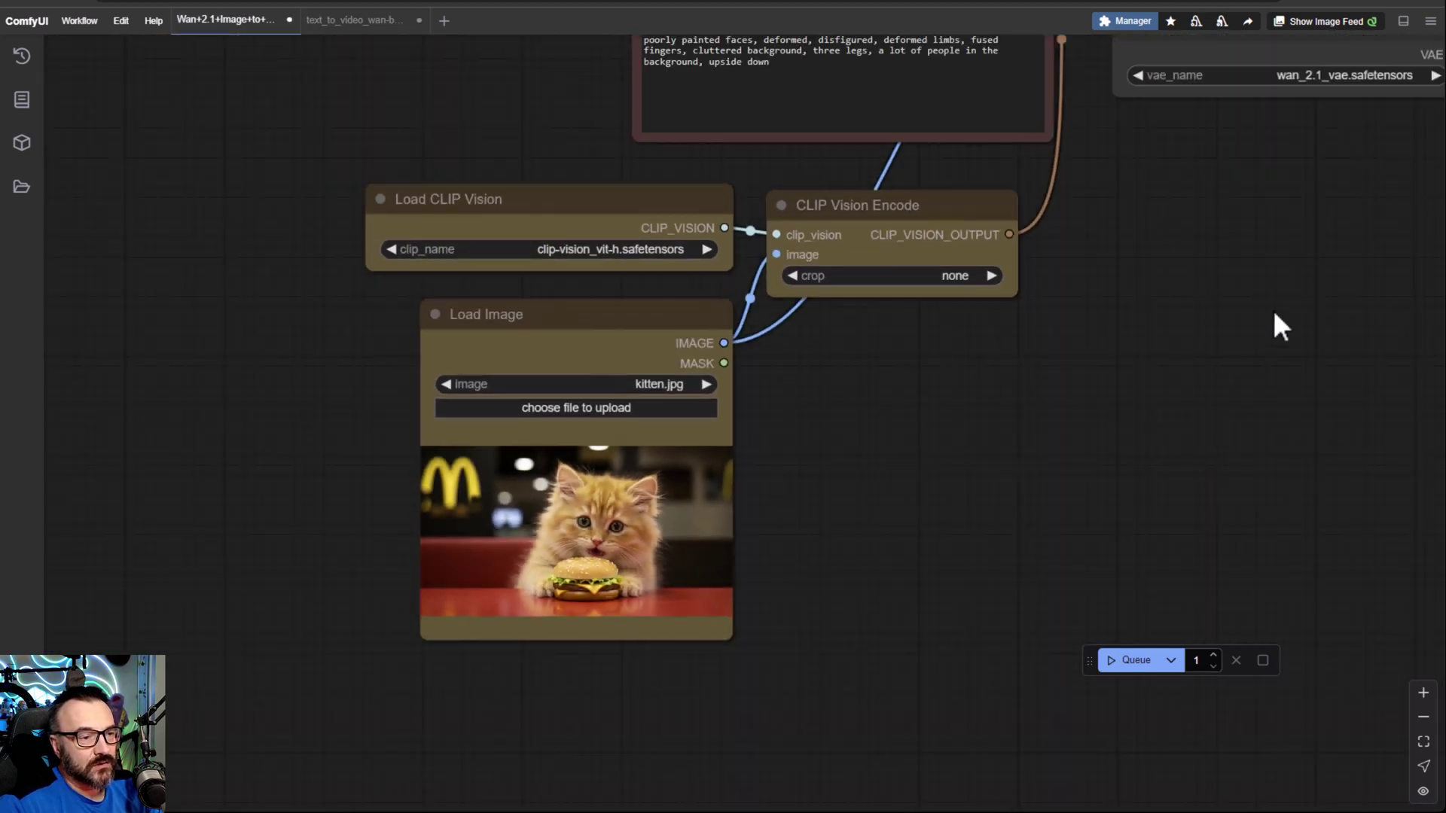
{"action": "left_click_drag", "start_coordinate": [1300, 313], "coordinate": [267, 464]}
{"action": "left_click_drag", "start_coordinate": [696, 375], "coordinate": [32, 374]}
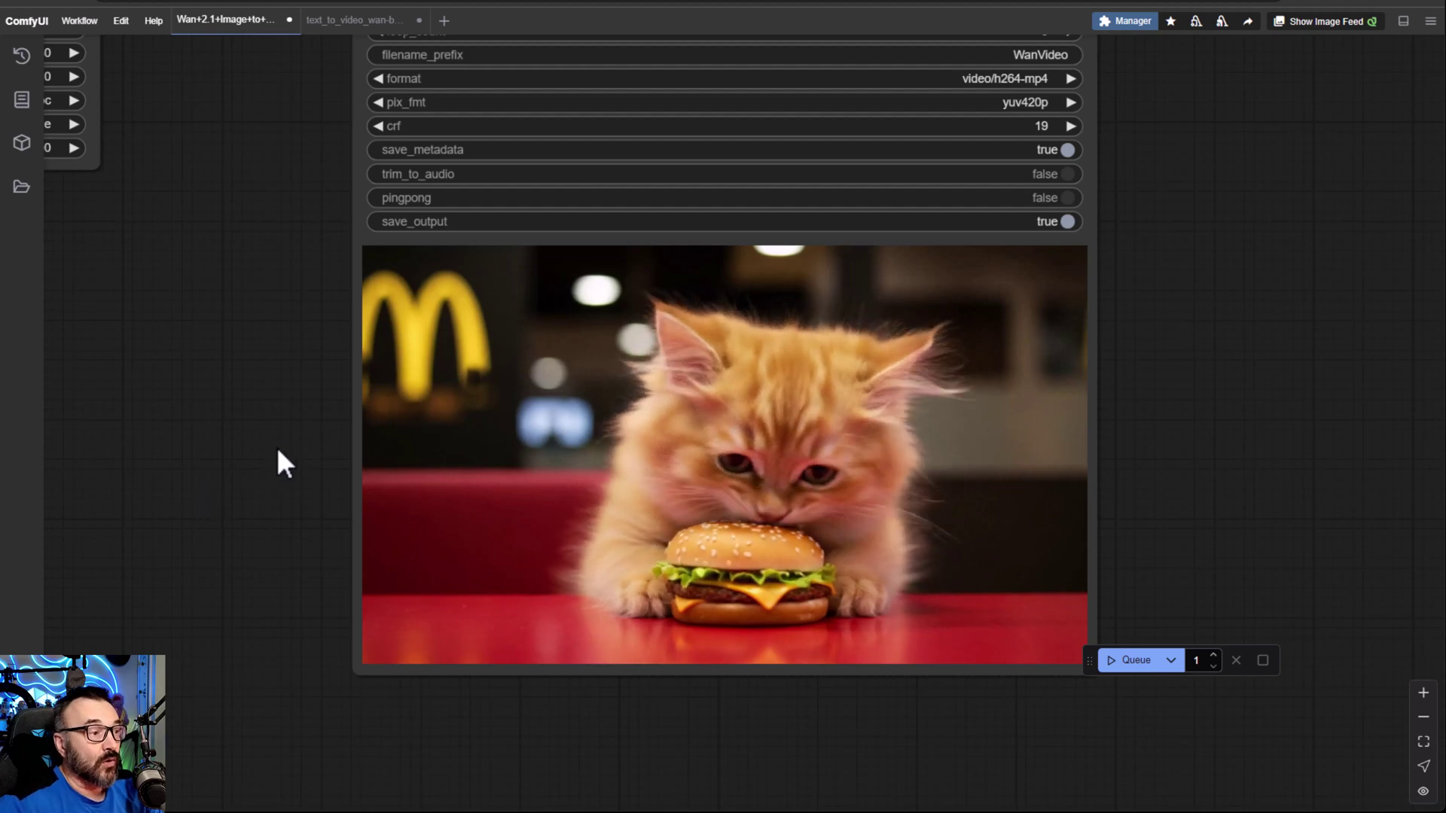
{"action": "left_click_drag", "start_coordinate": [242, 449], "coordinate": [922, 432]}
{"action": "scroll", "coordinate": [923, 432], "scroll_direction": "left", "scroll_amount": 10}
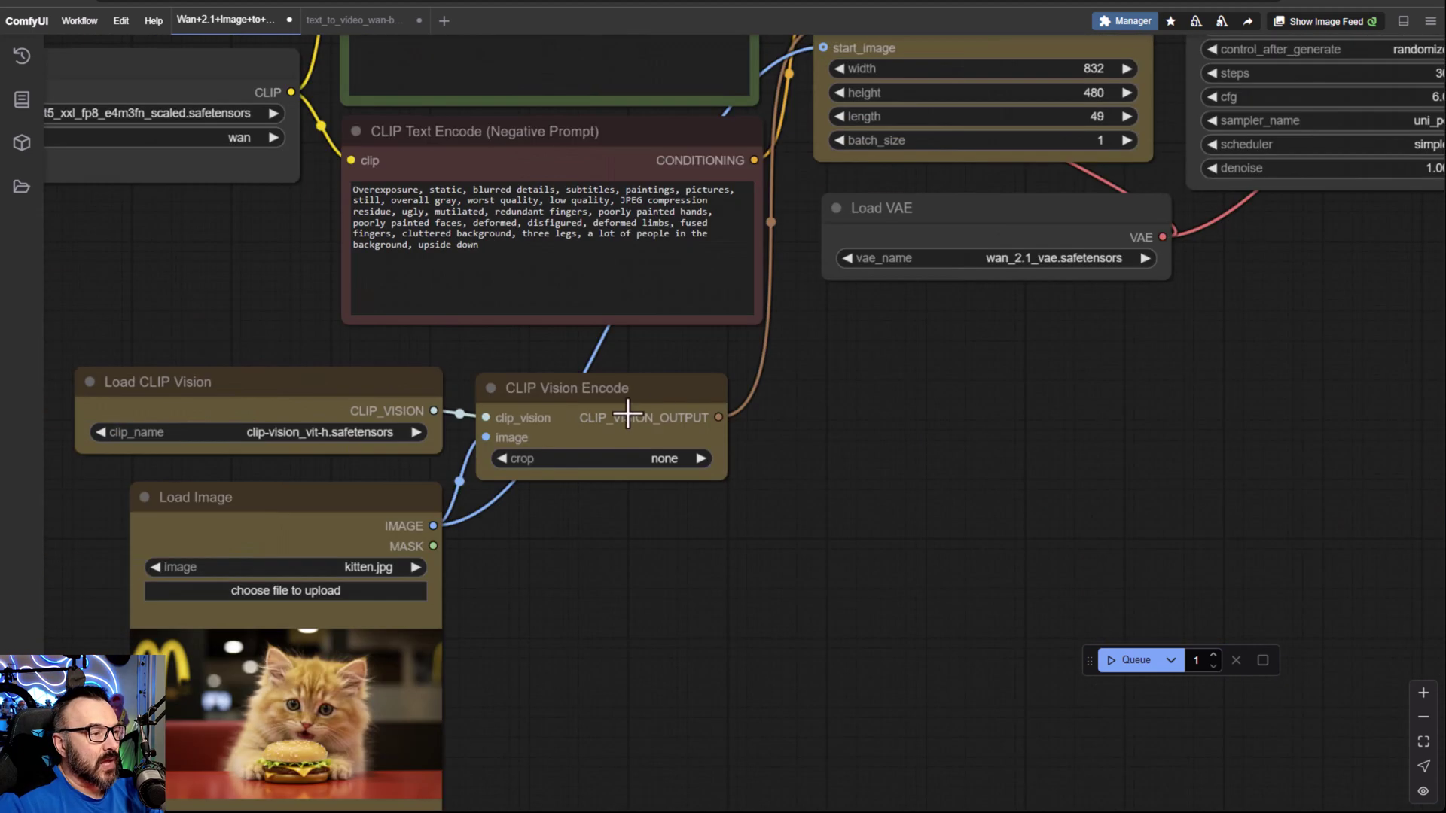
{"action": "scroll", "coordinate": [1052, 459], "scroll_direction": "down", "scroll_amount": 3}
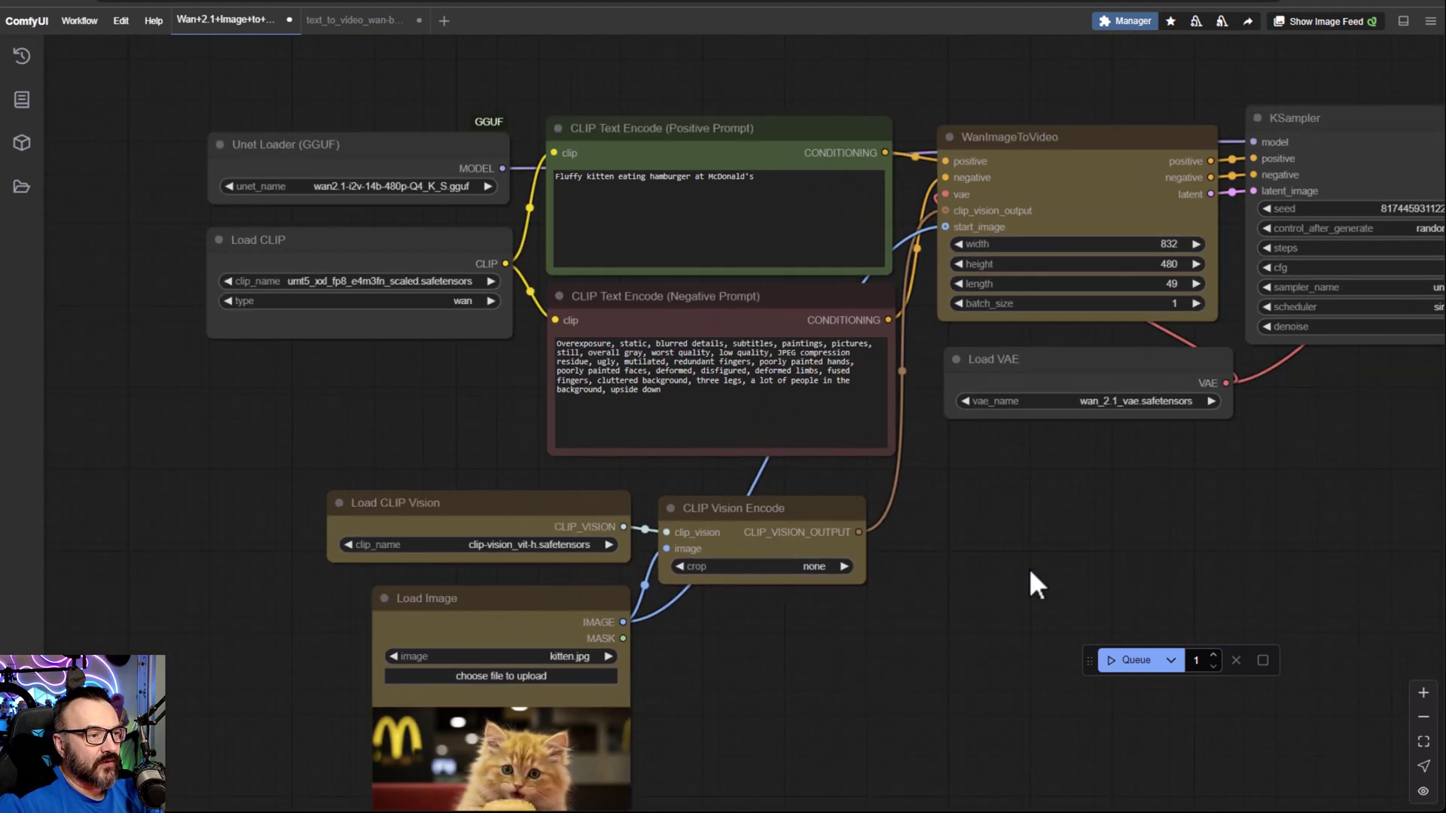
{"action": "scroll", "coordinate": [268, 183], "scroll_direction": "up", "scroll_amount": 3}
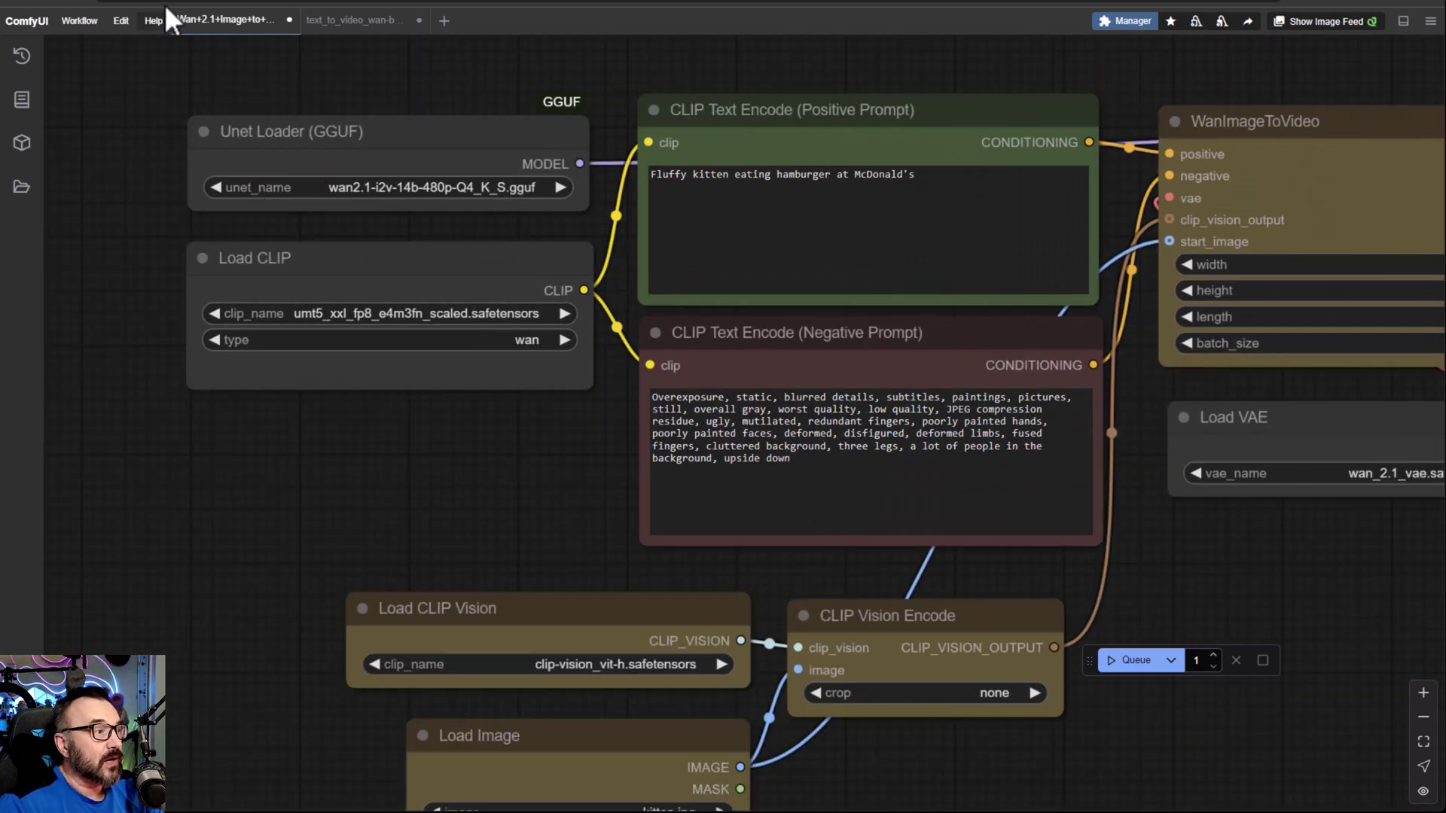
Browse the Wan2.1-I2V-14B-480P-gguf file list on Hugging Face, then return to ComfyUI
{"action": "left_click", "coordinate": [196, 1]}
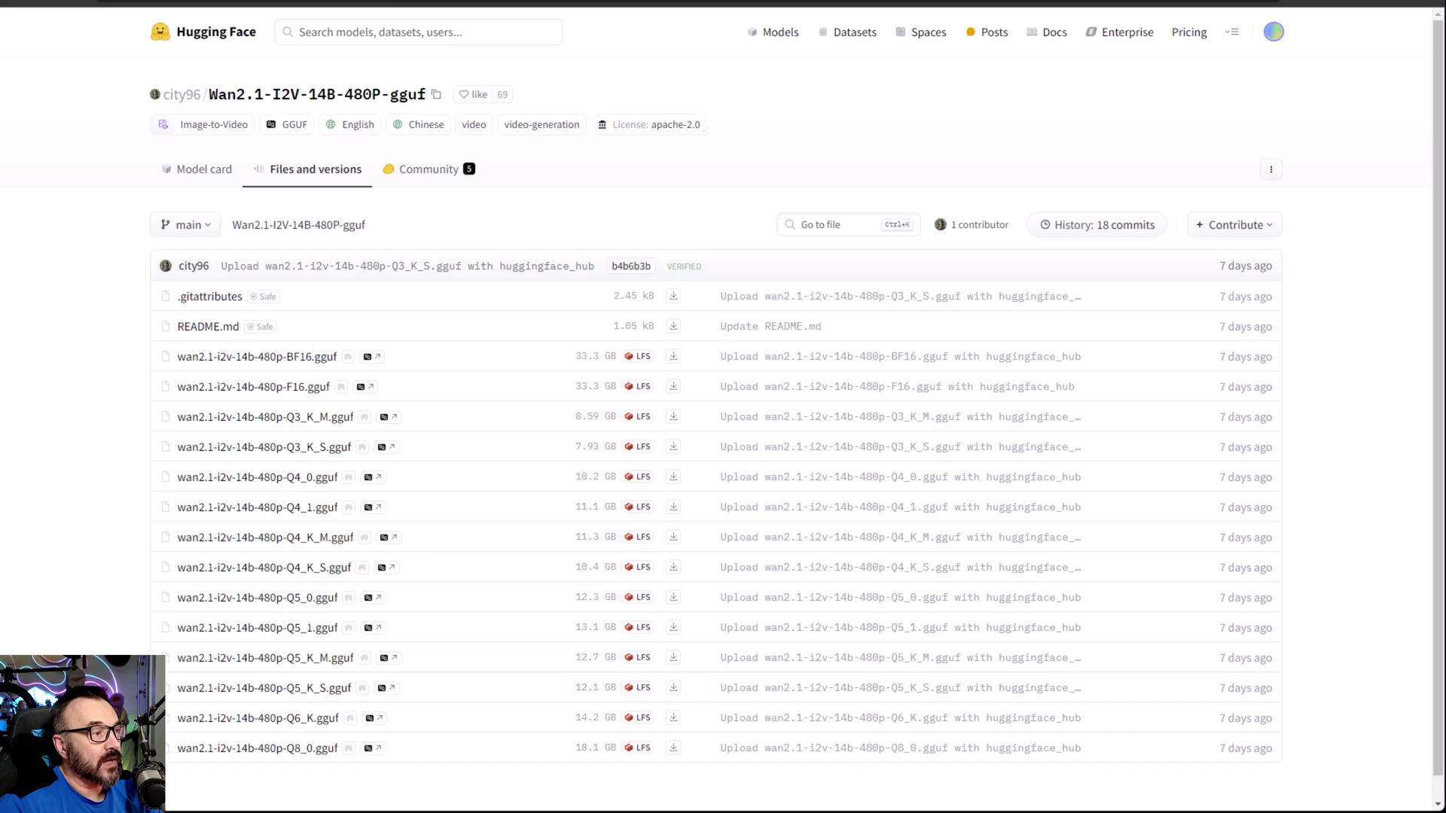
{"action": "scroll", "coordinate": [428, 525], "scroll_direction": "down", "scroll_amount": 1}
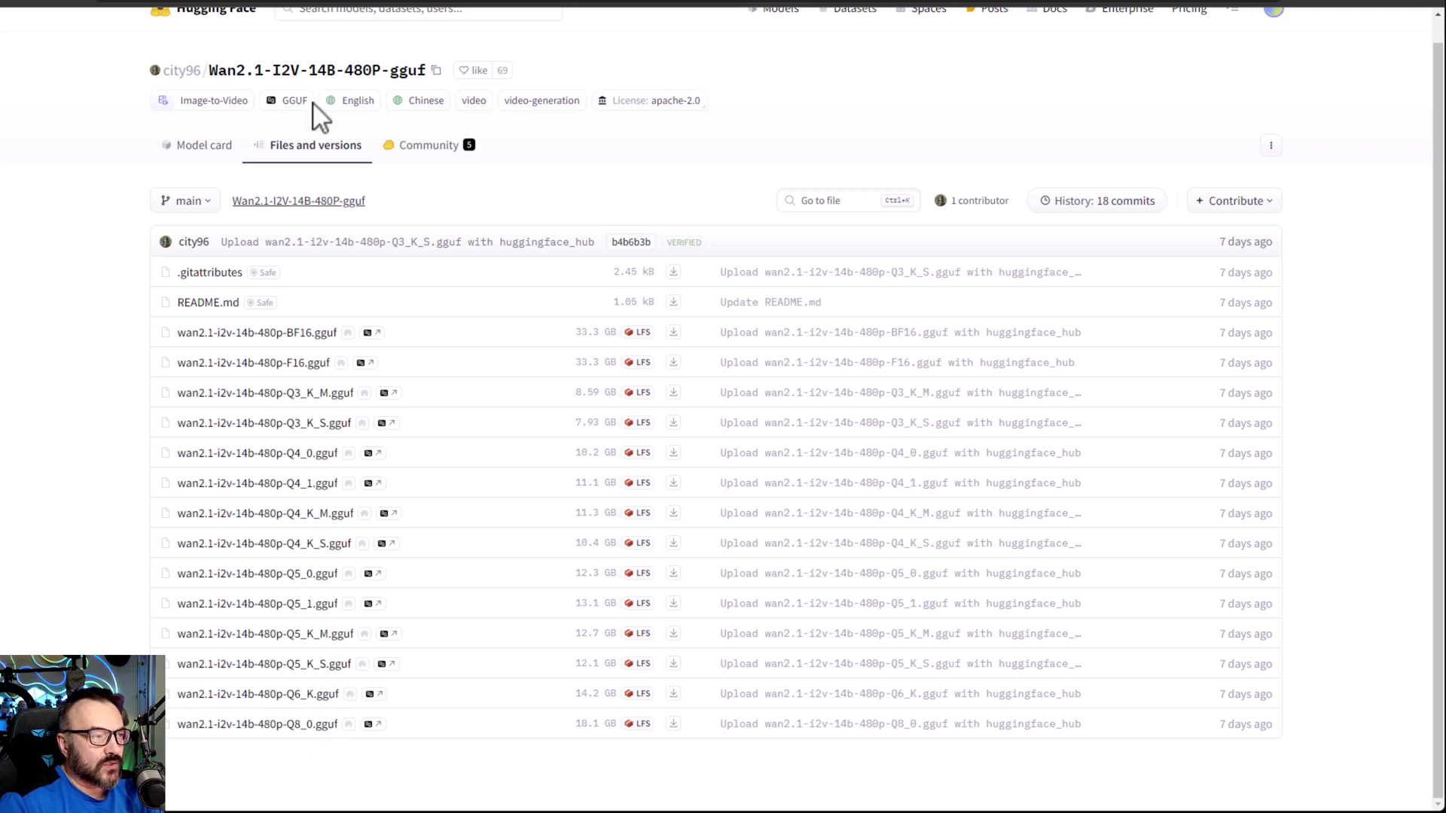
{"action": "left_click", "coordinate": [90, 1]}
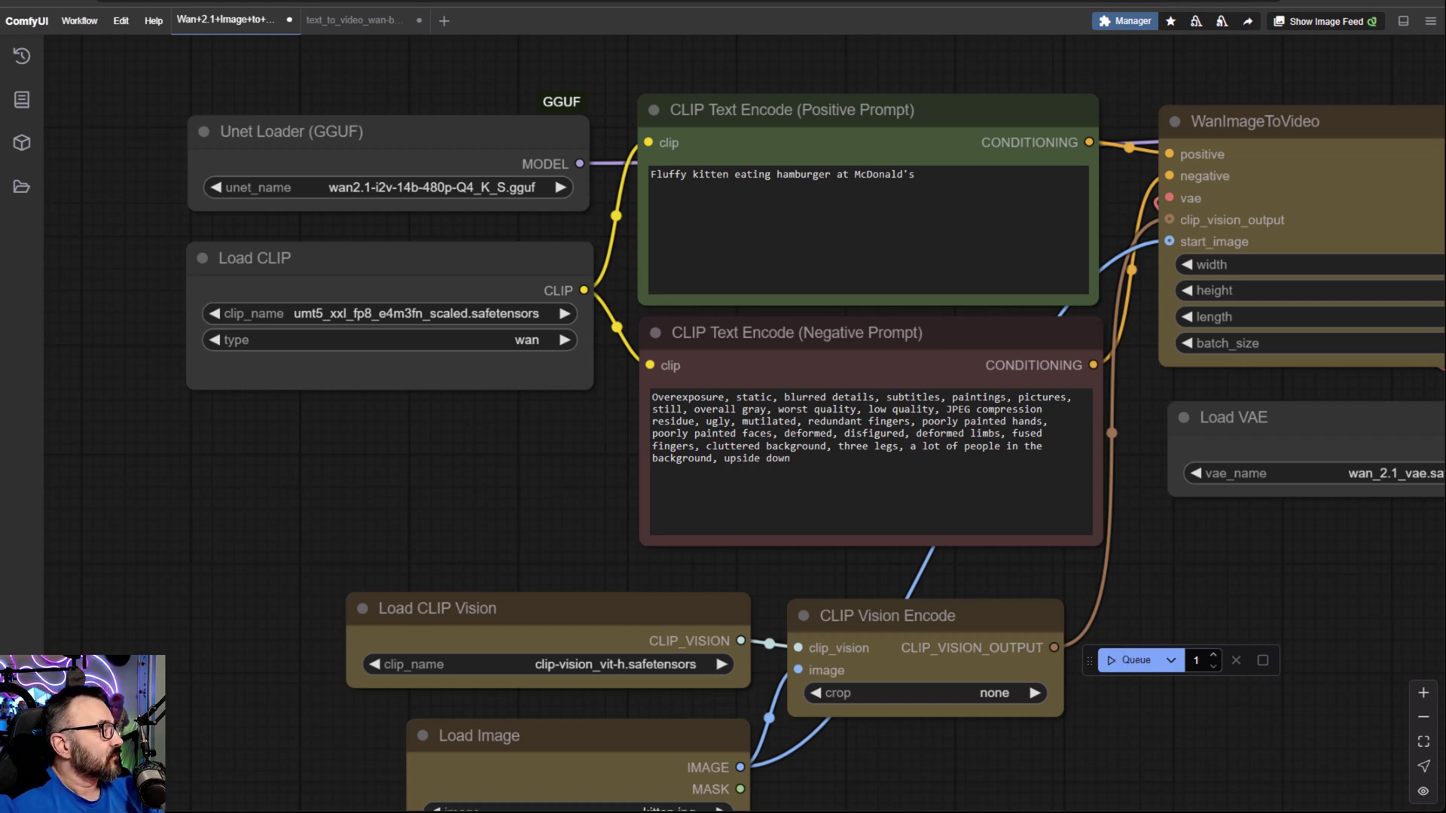
Center the ComfyUI console and highlight the missing wan_2.1_vae_Comfy-Org.safetensors name in the VAELoader error
{"action": "key", "text": "alt+Tab"}
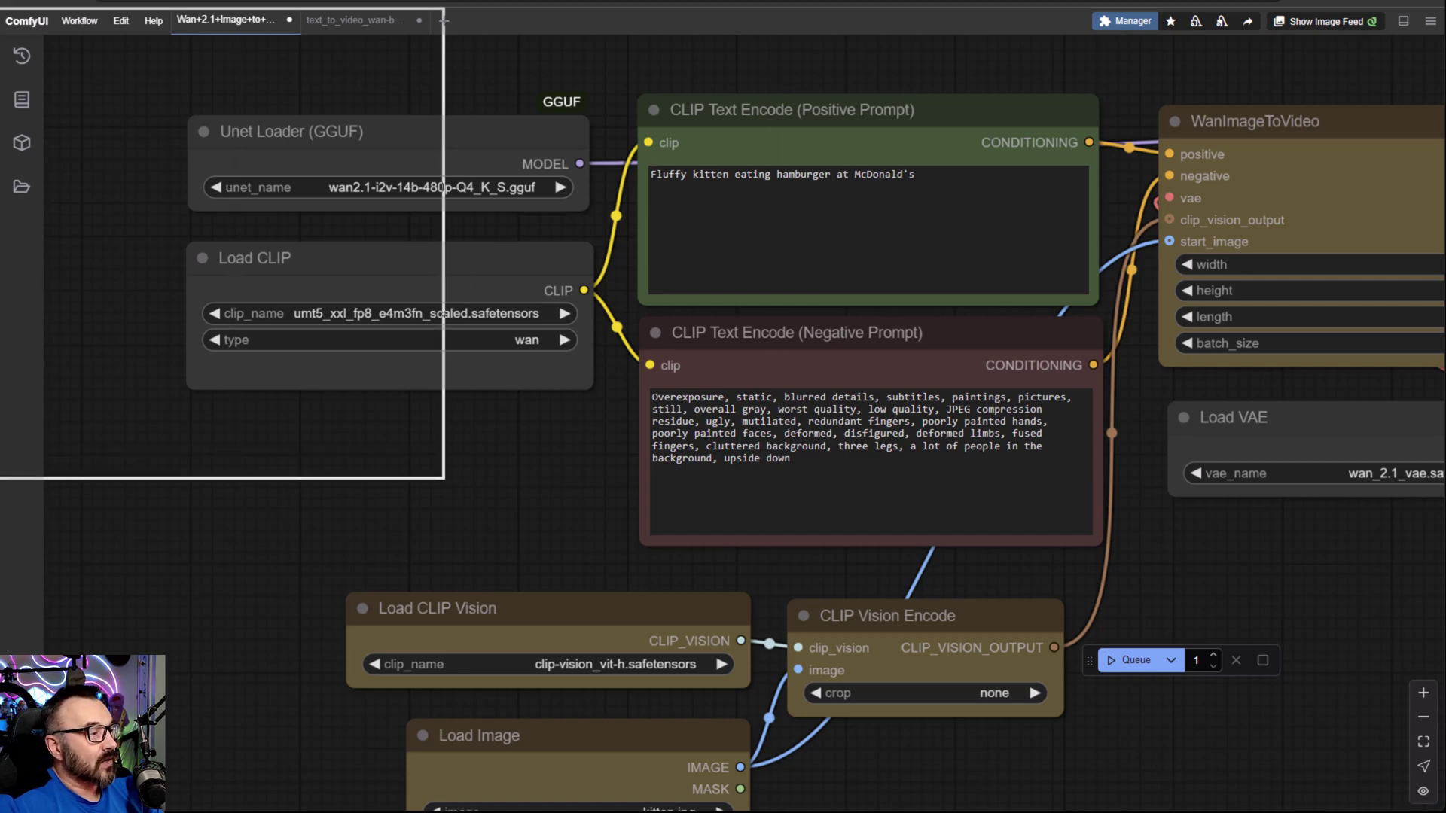
{"action": "left_click_drag", "start_coordinate": [139, 32], "coordinate": [562, 147]}
{"action": "scroll", "coordinate": [504, 315], "scroll_direction": "up", "scroll_amount": 7}
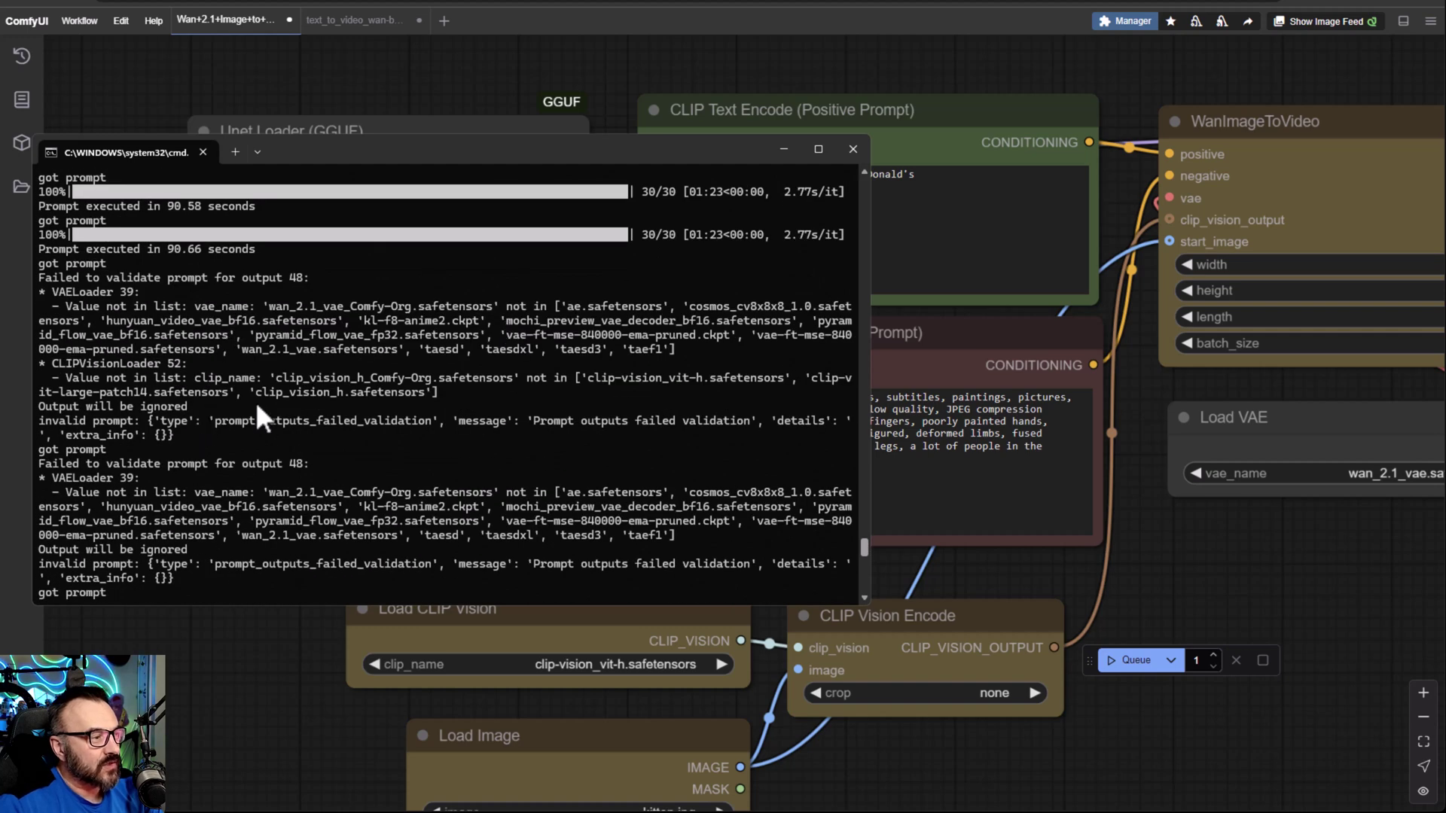
{"action": "left_click_drag", "start_coordinate": [243, 381], "coordinate": [110, 305]}
{"action": "left_click", "coordinate": [85, 312]}
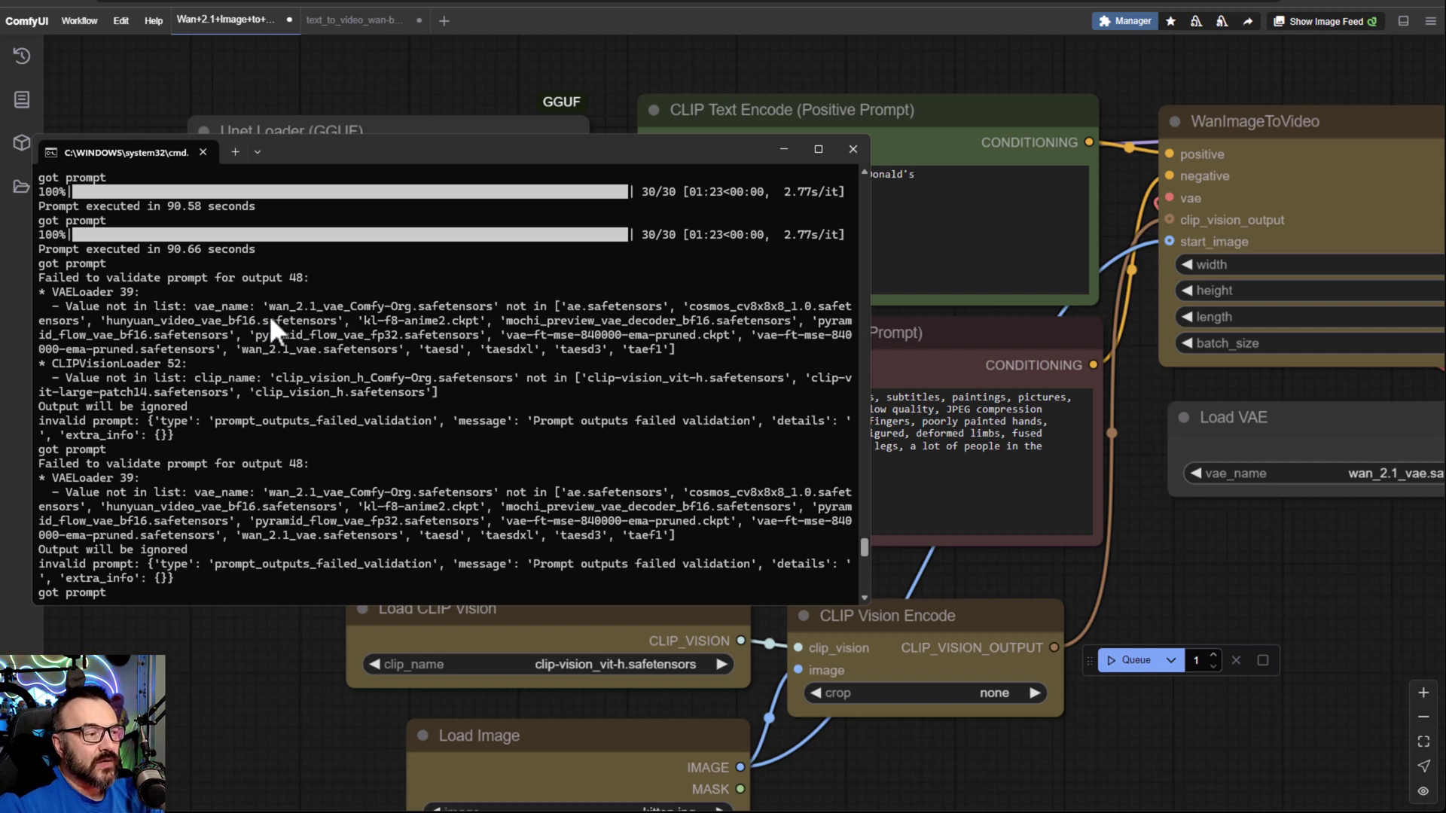
{"action": "left_click_drag", "start_coordinate": [271, 306], "coordinate": [427, 312]}
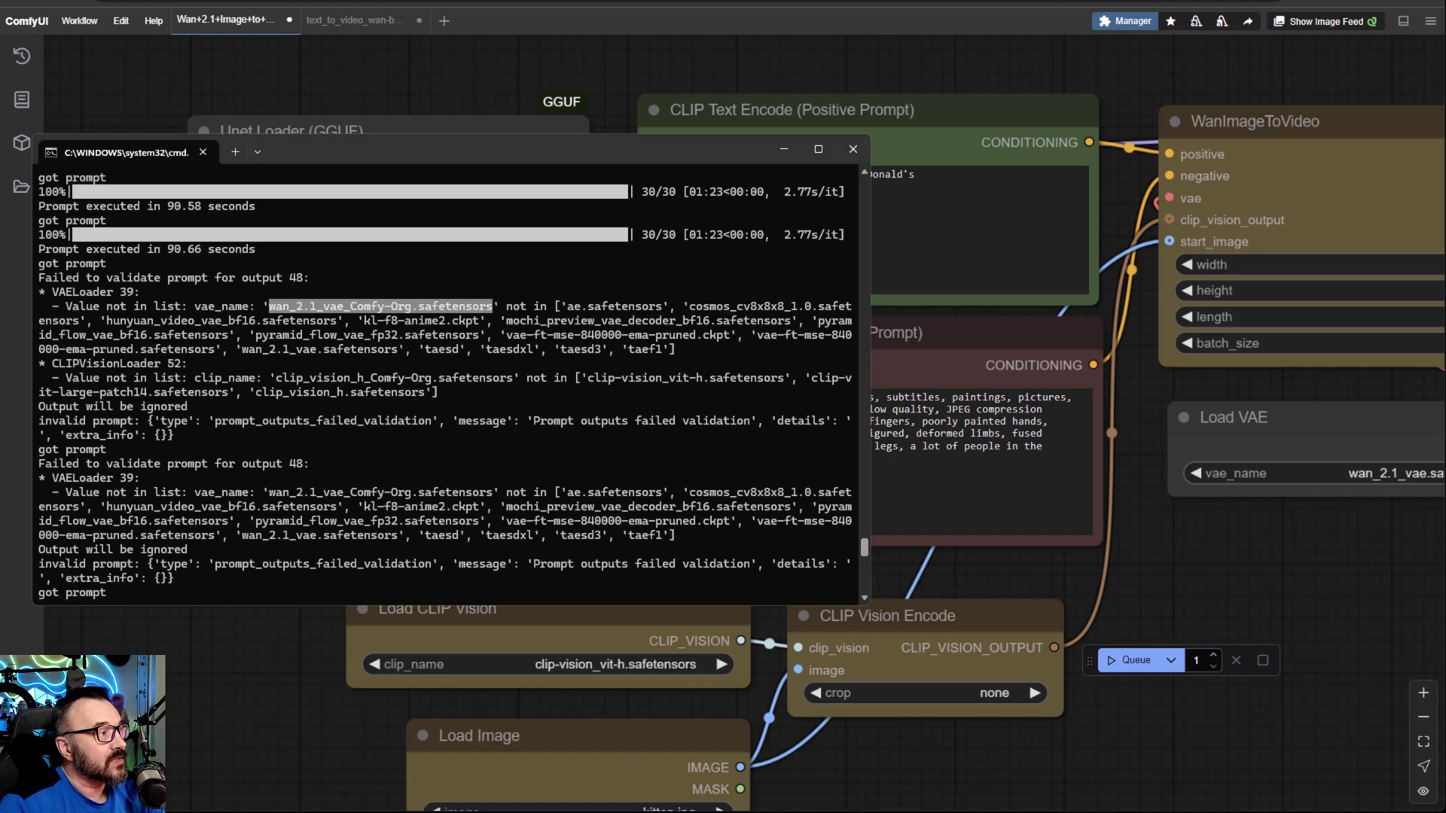
Compare the Wan models in diffusers\diffusion_models with the GGUF files in models\unet
{"action": "key", "text": "alt+Tab"}
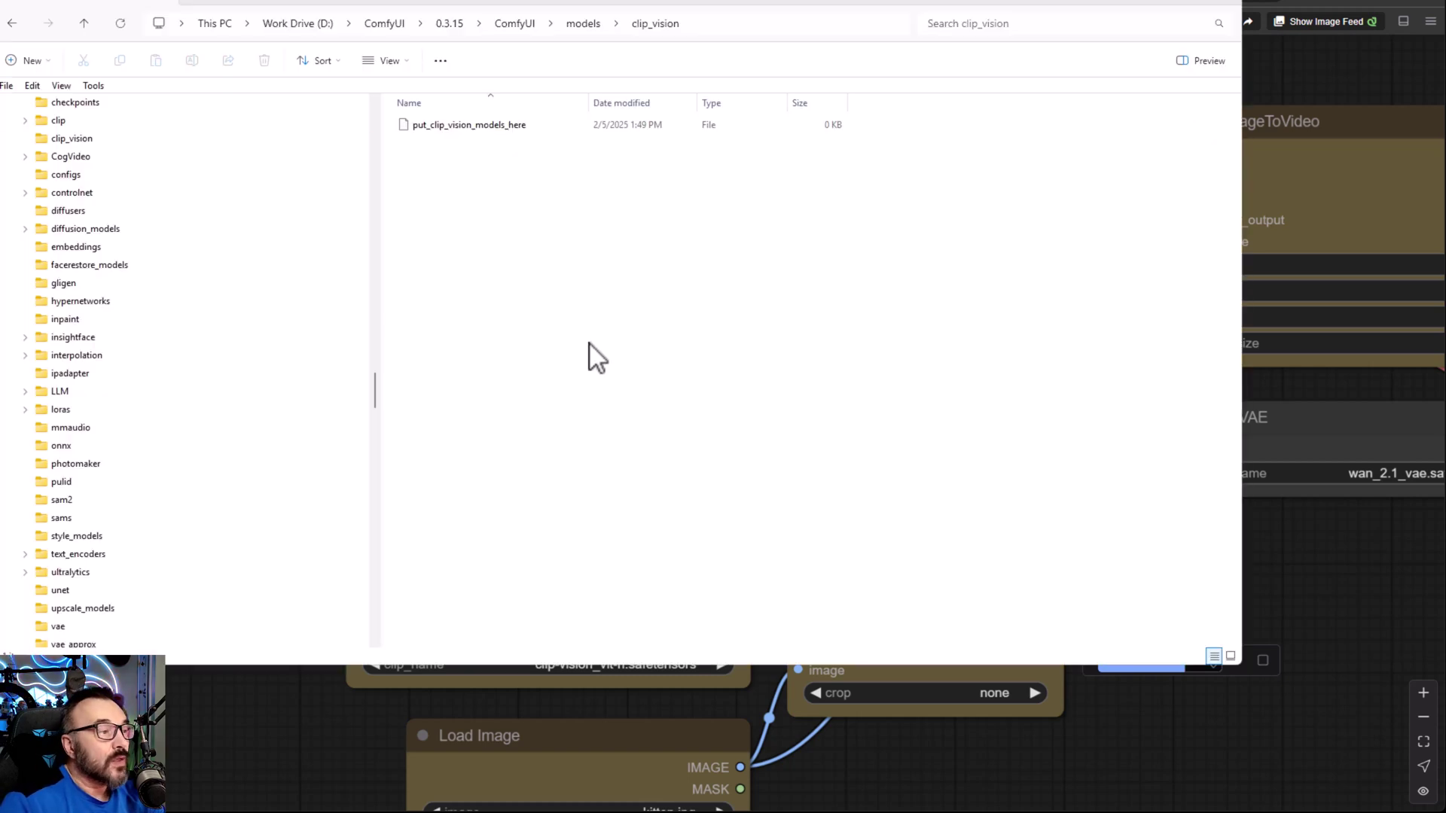
{"action": "left_click", "coordinate": [77, 212]}
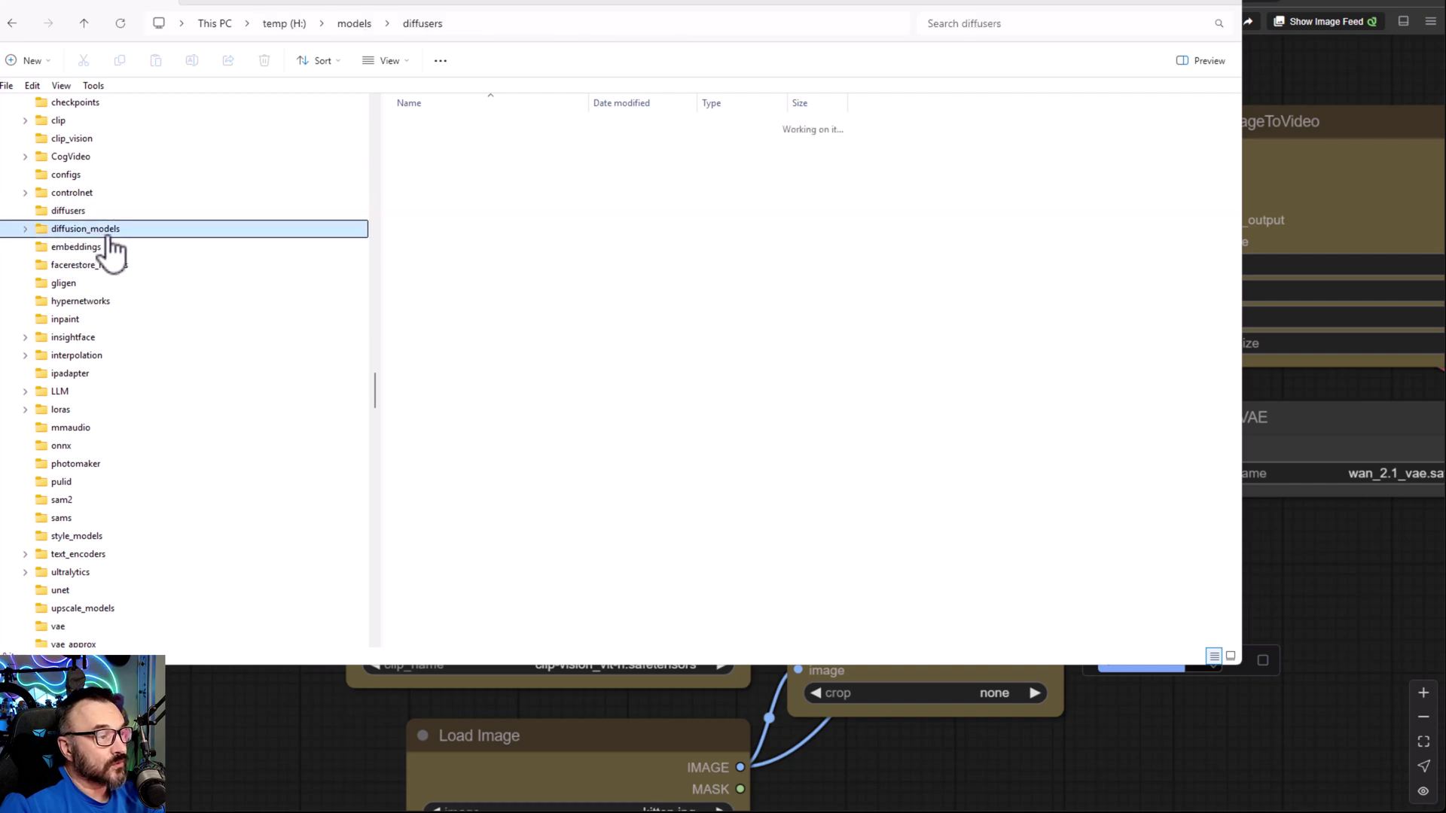
{"action": "left_click", "coordinate": [85, 229]}
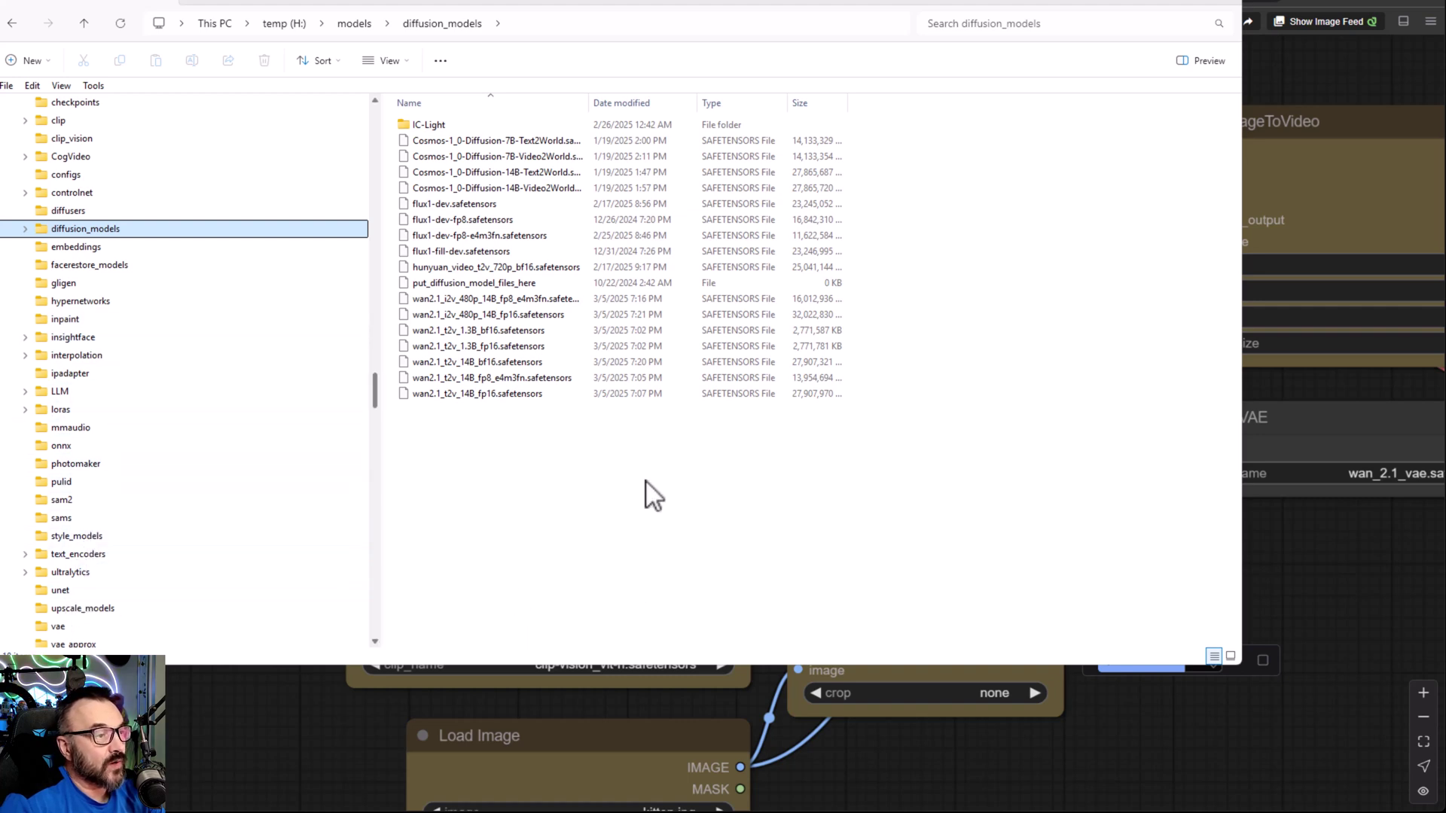
{"action": "left_click", "coordinate": [54, 593]}
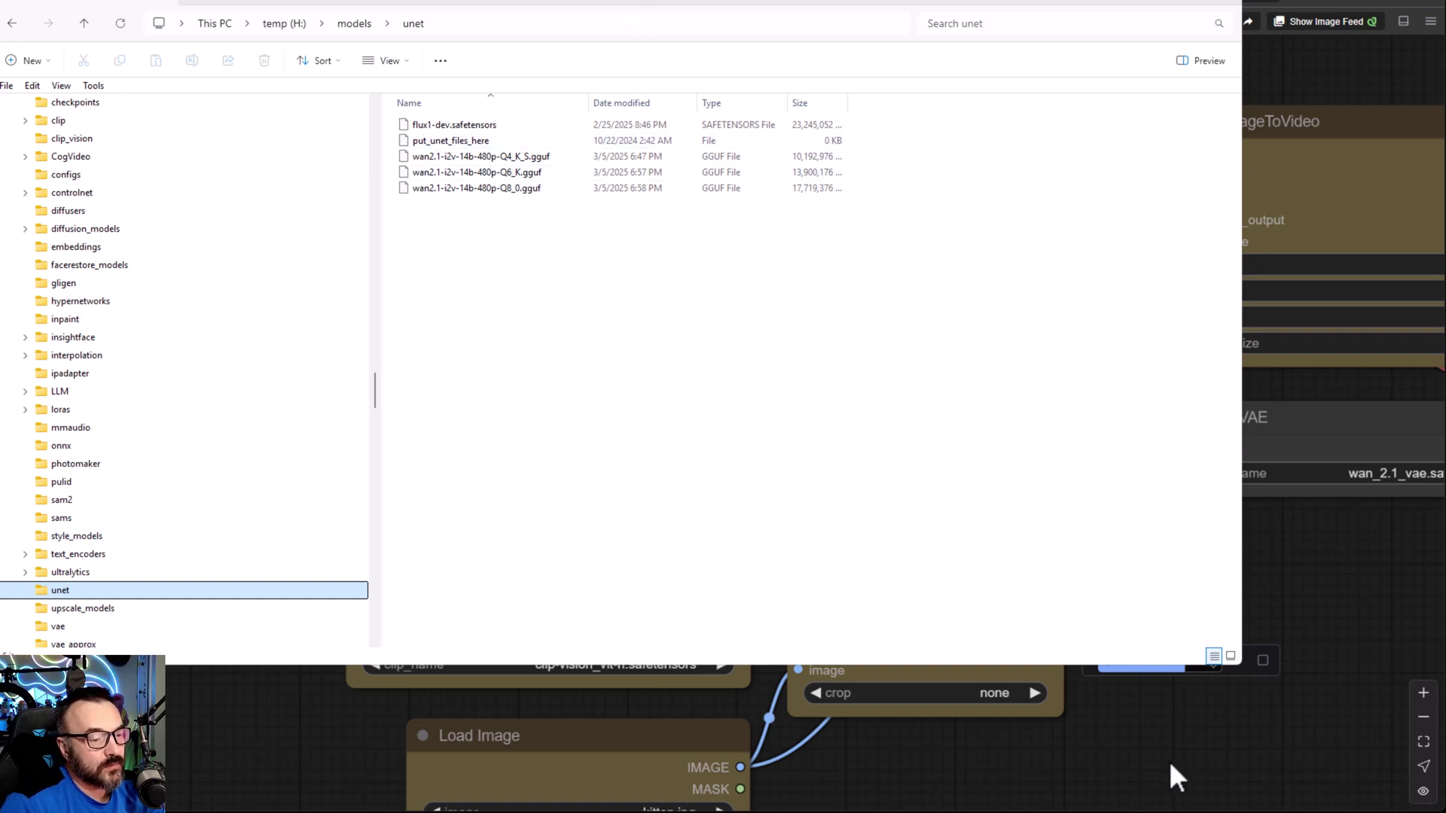
{"action": "left_click", "coordinate": [1167, 780]}
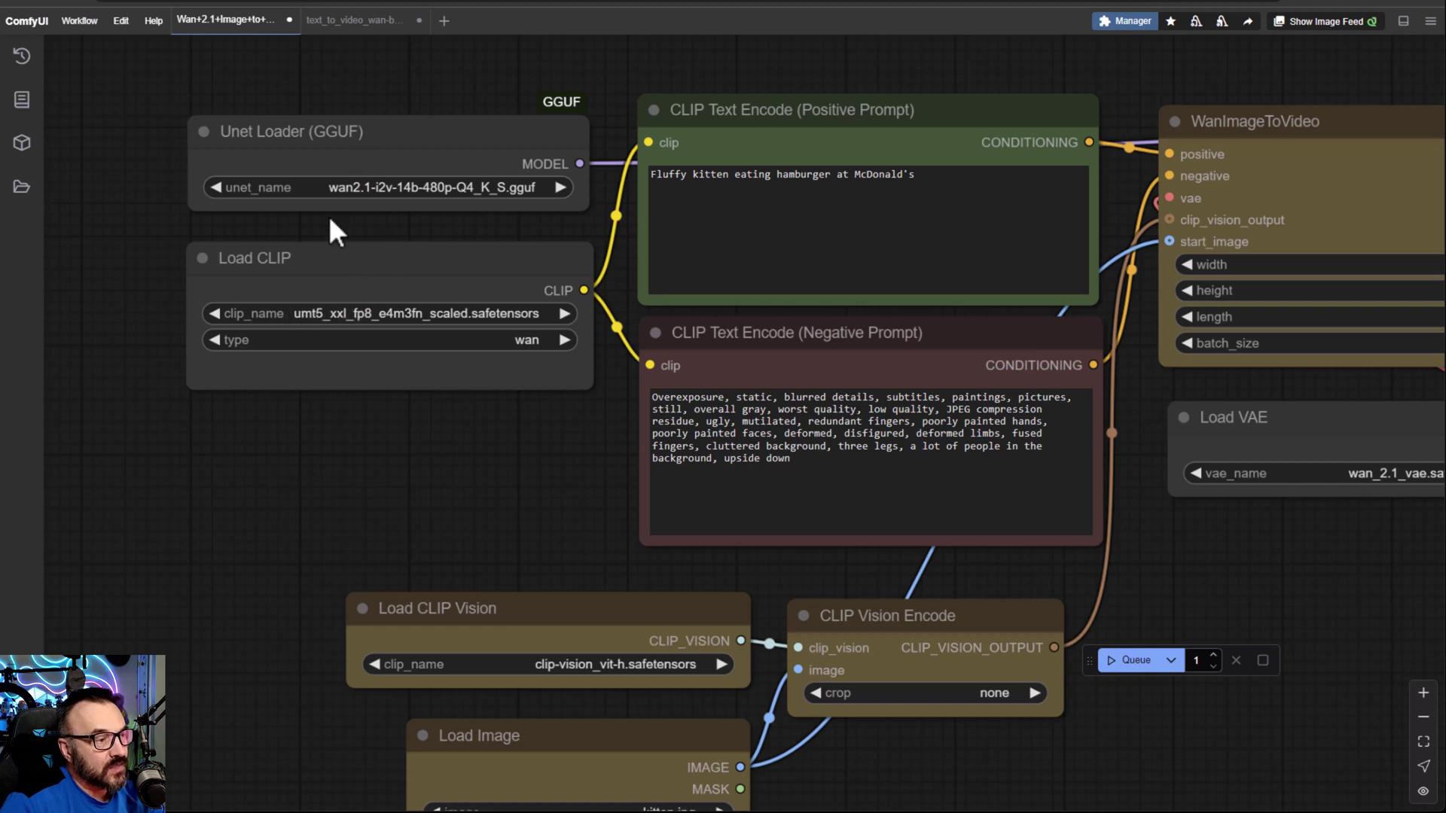
Check ComfyUI's available CLIP model list, then recheck the diffusion_models folder before returning
{"action": "left_click", "coordinate": [372, 313]}
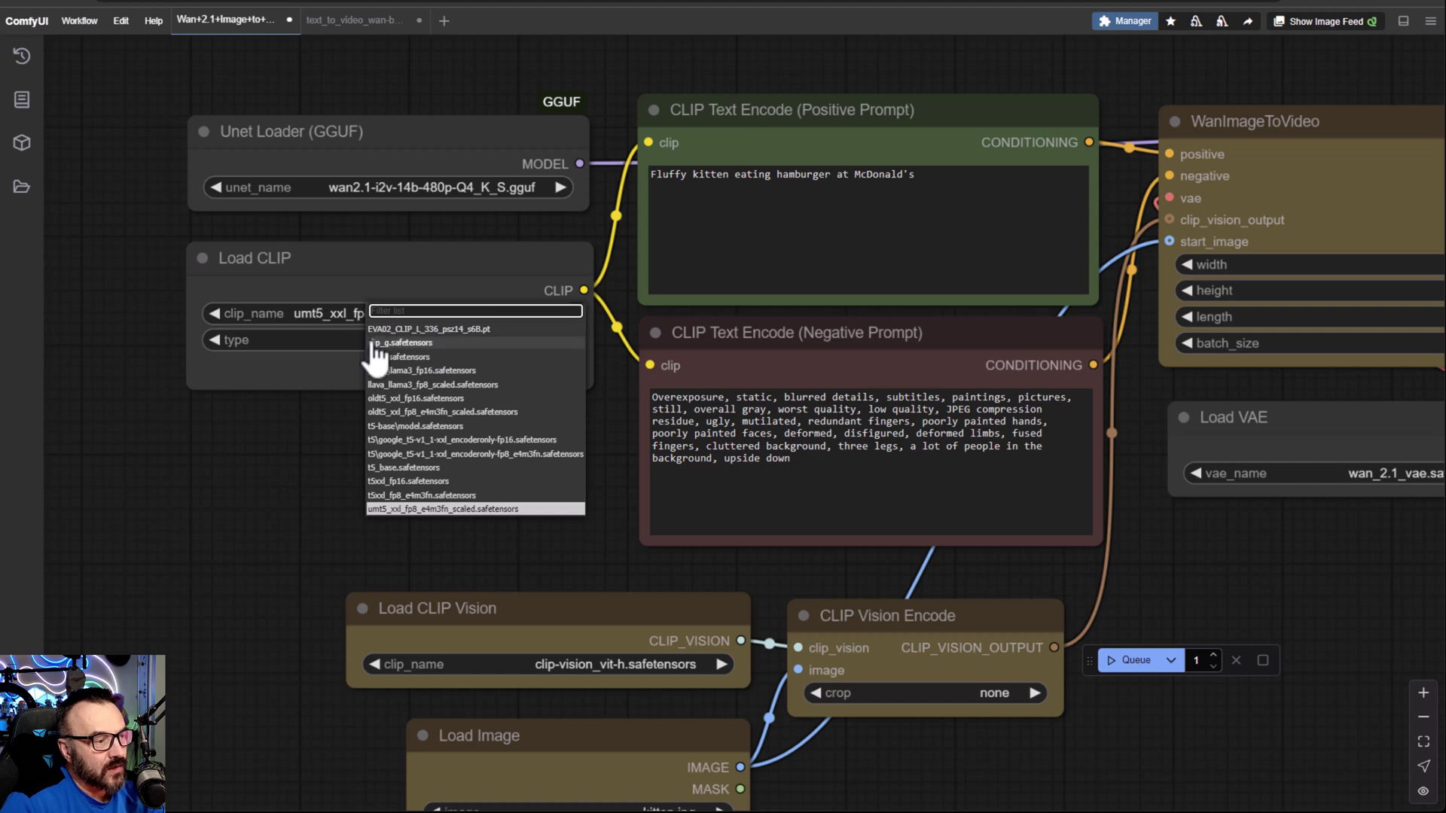
{"action": "key", "text": "alt+Tab"}
{"action": "left_click", "coordinate": [6, 455]}
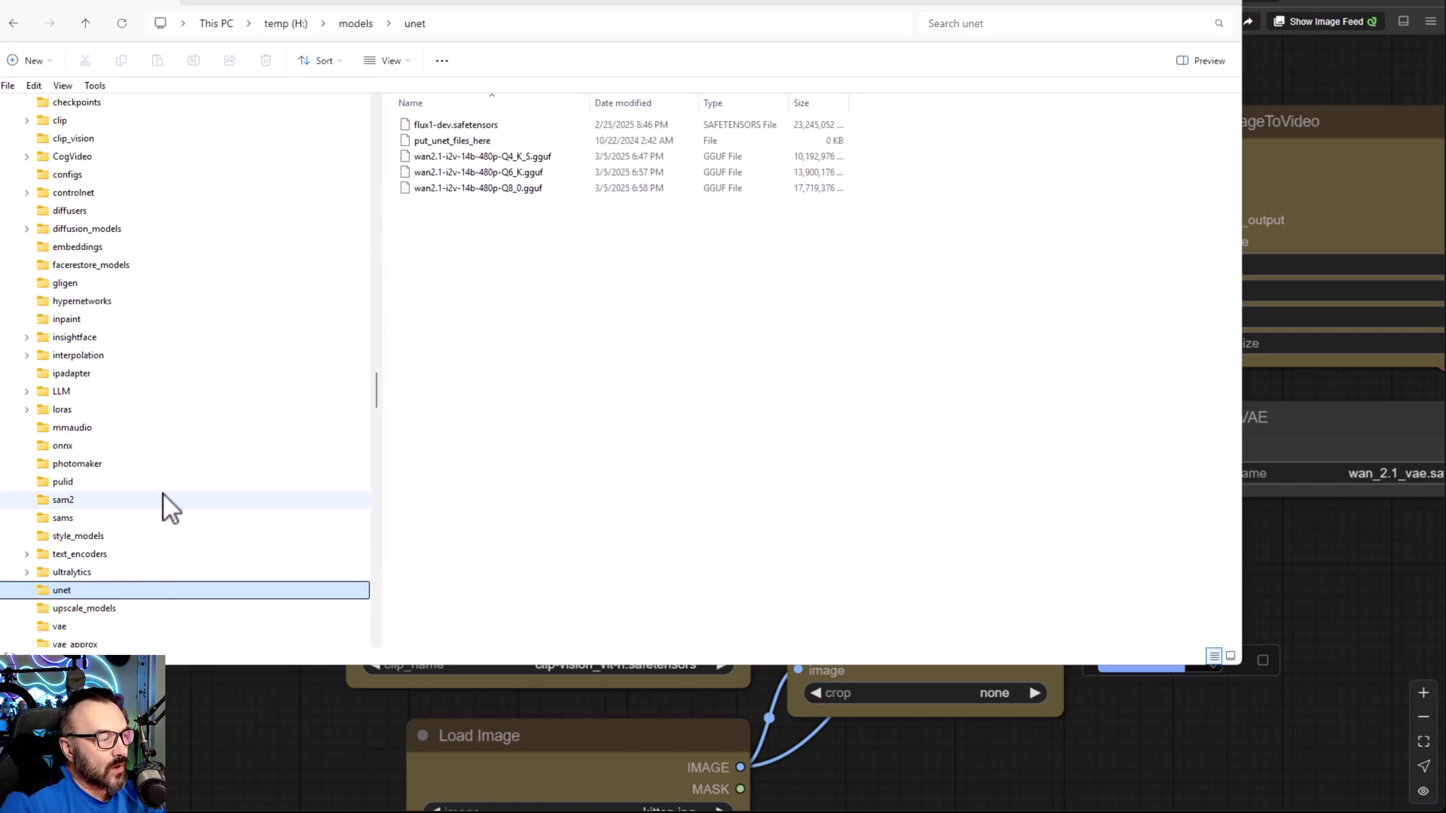
{"action": "left_click", "coordinate": [112, 212]}
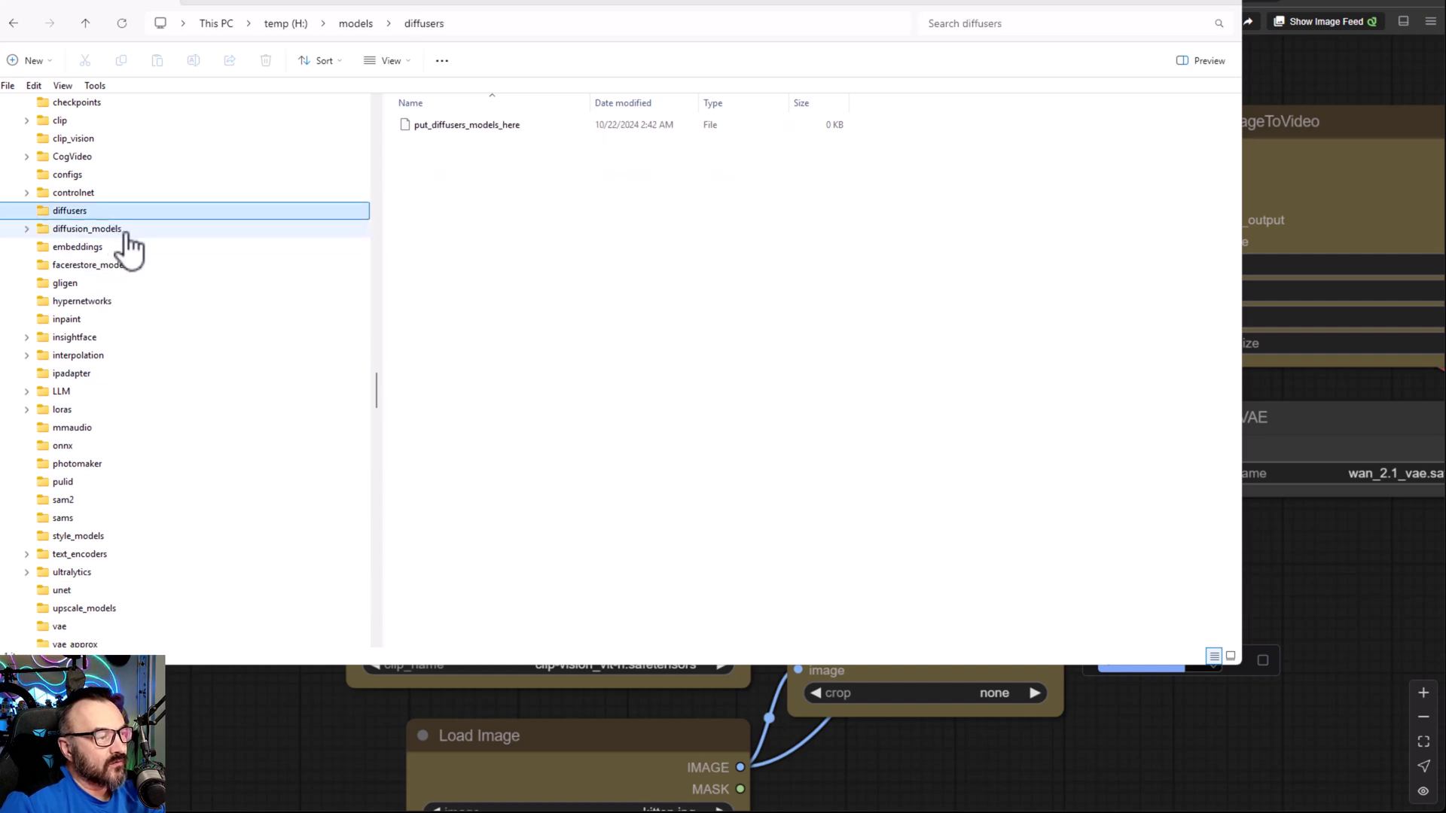
{"action": "left_click", "coordinate": [125, 229]}
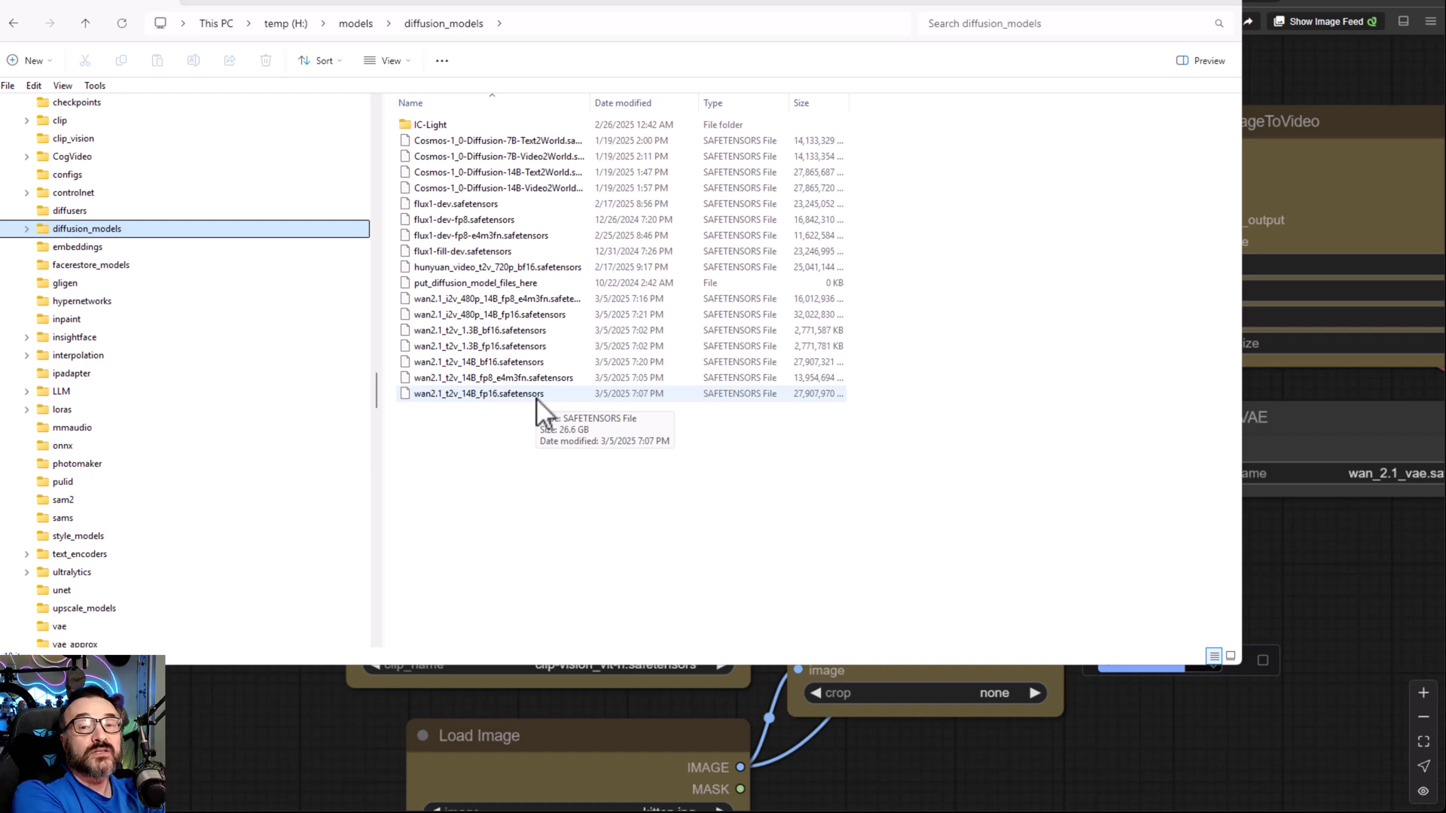
{"action": "left_click", "coordinate": [1366, 541]}
{"action": "right_click", "coordinate": [420, 190]}
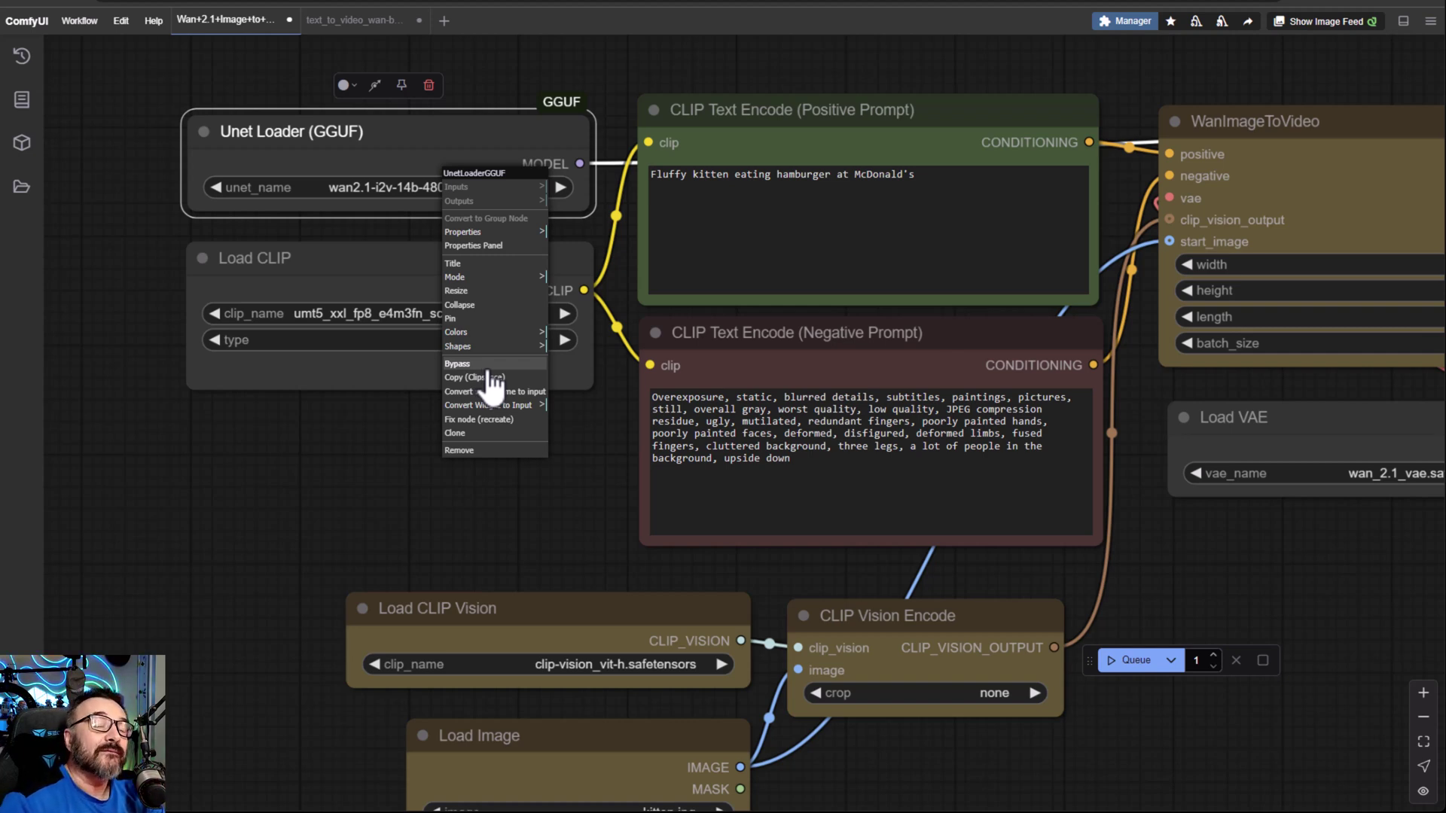
{"action": "left_click", "coordinate": [501, 235]}
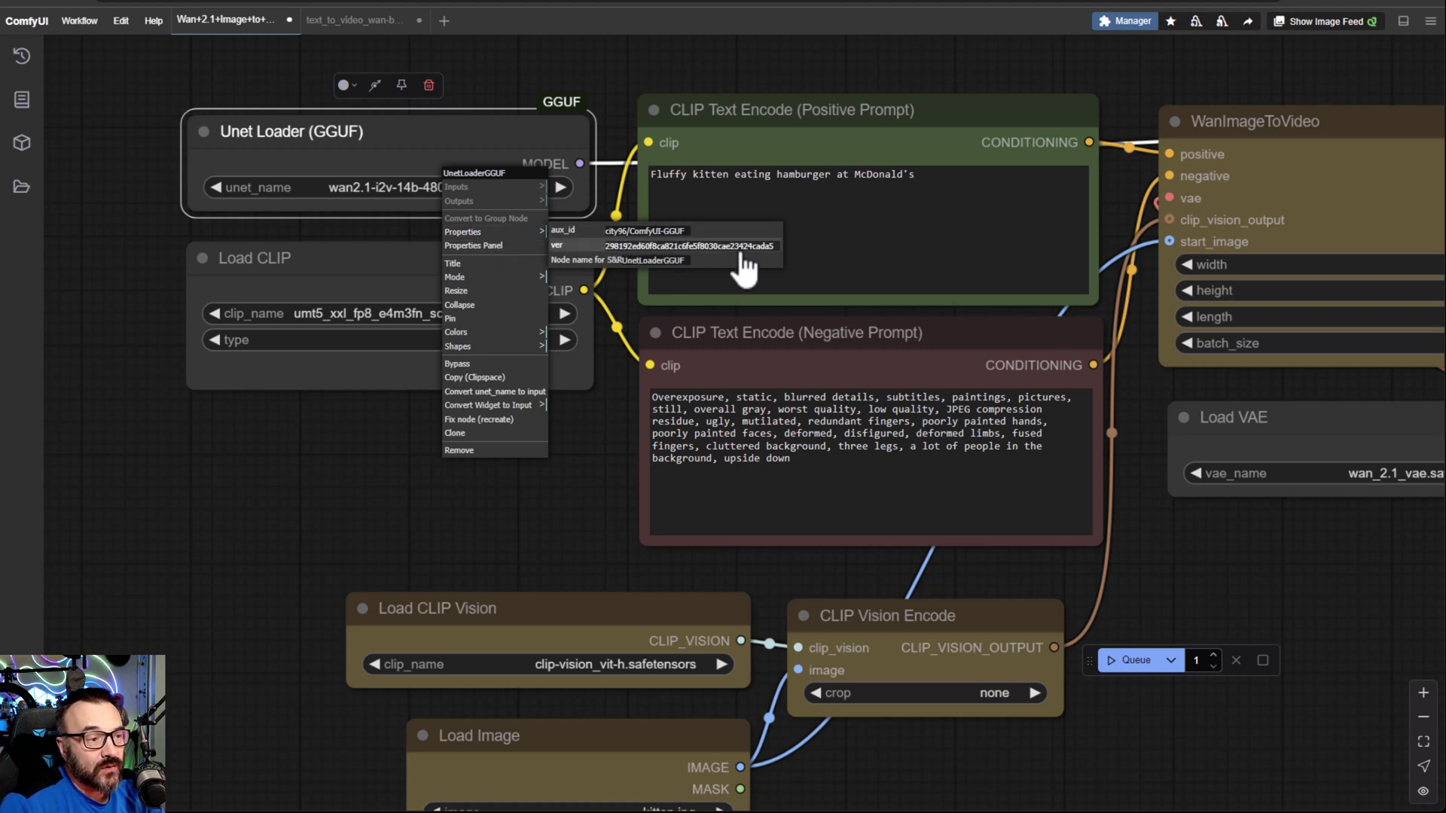
{"action": "left_click", "coordinate": [439, 118]}
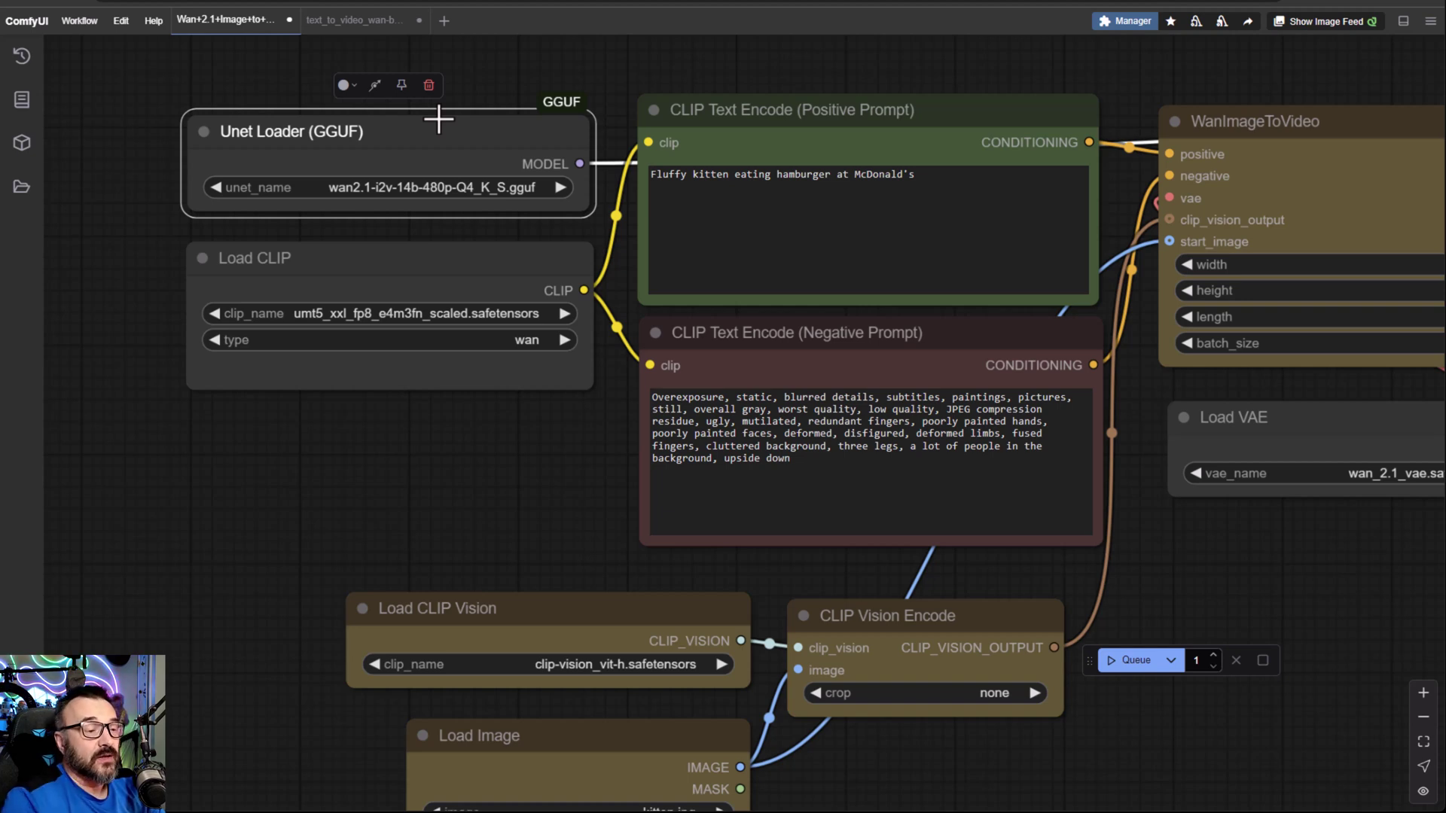
{"action": "left_click_drag", "start_coordinate": [456, 446], "coordinate": [320, 439]}
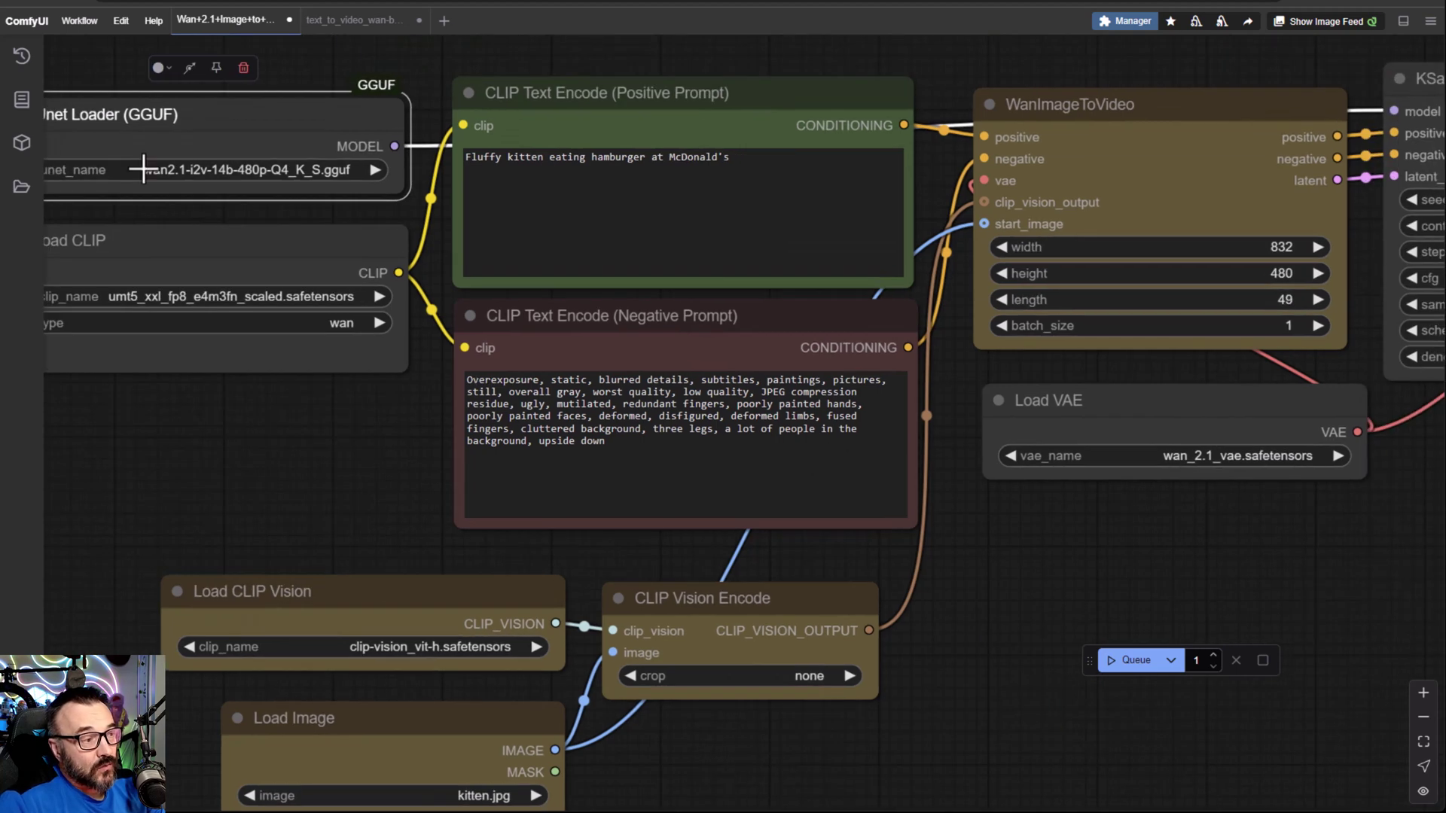
Go back to the Wan_2.1_ComfyUI_repackaged root and open the example workflows_Wan2.1 folder
{"action": "left_click_drag", "start_coordinate": [1105, 606], "coordinate": [1042, 632]}
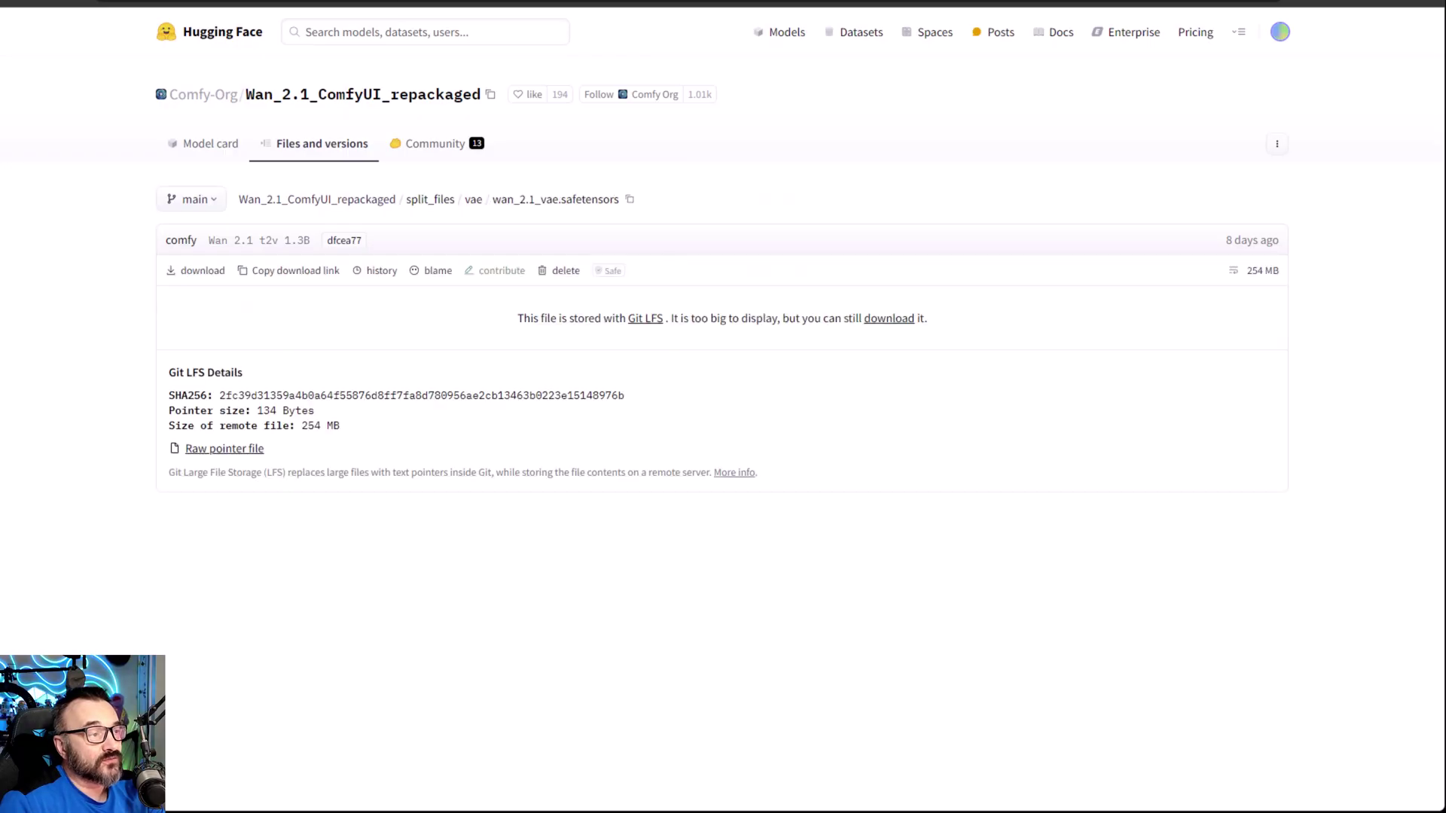
{"action": "key", "text": "alt+Left"}
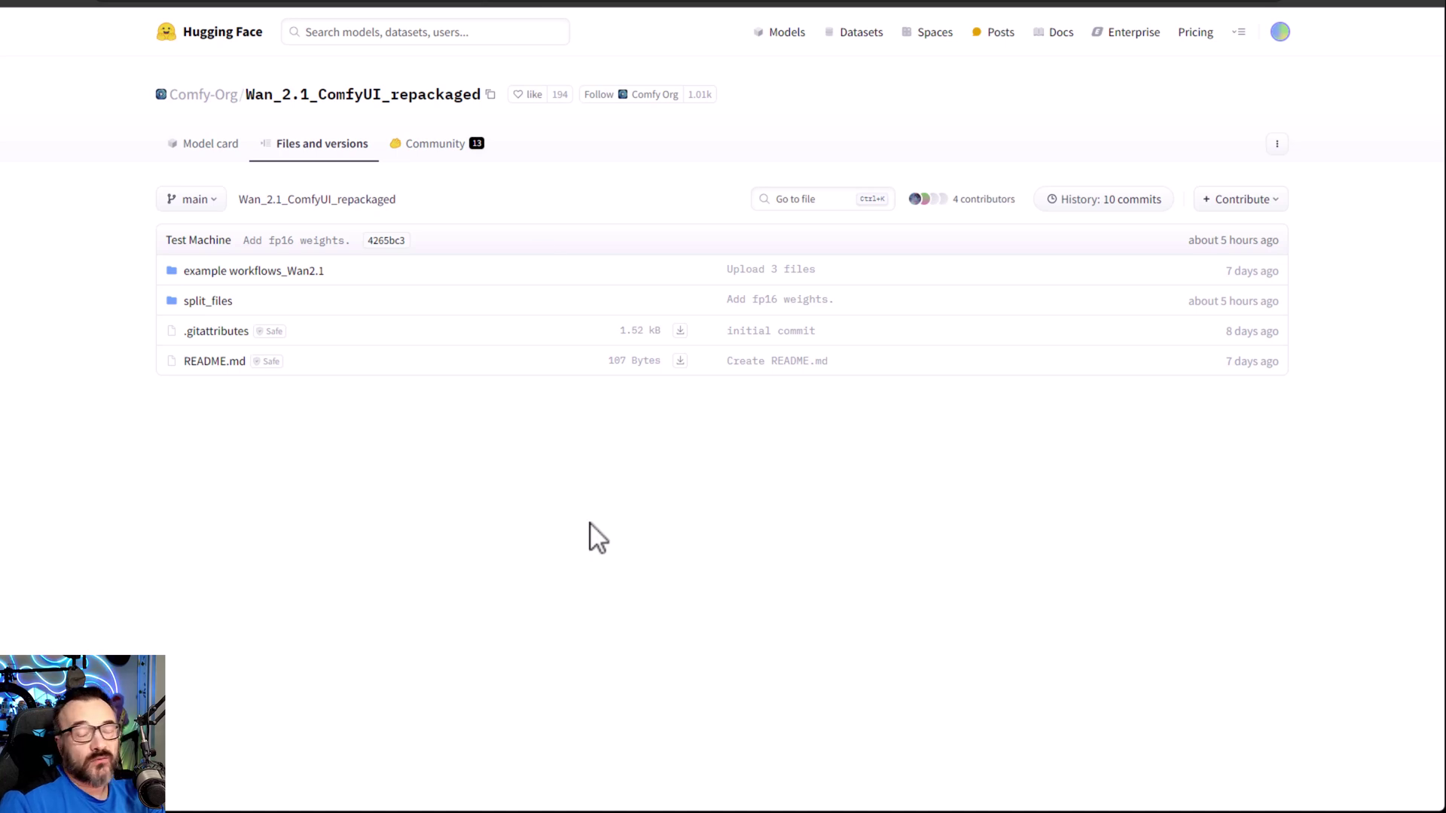
{"action": "left_click", "coordinate": [265, 273]}
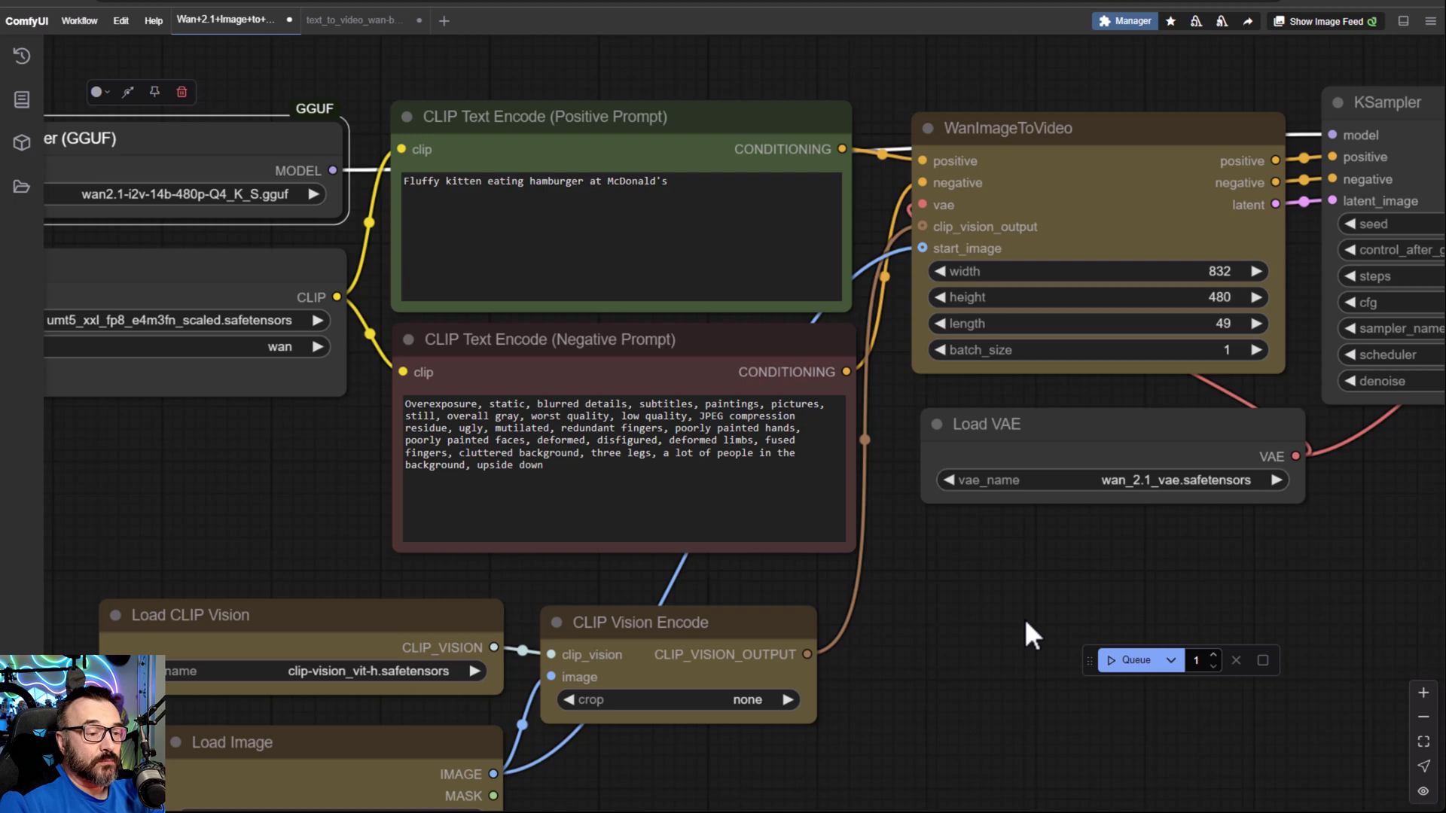
{"action": "scroll", "coordinate": [1019, 619], "scroll_direction": "down", "scroll_amount": 3}
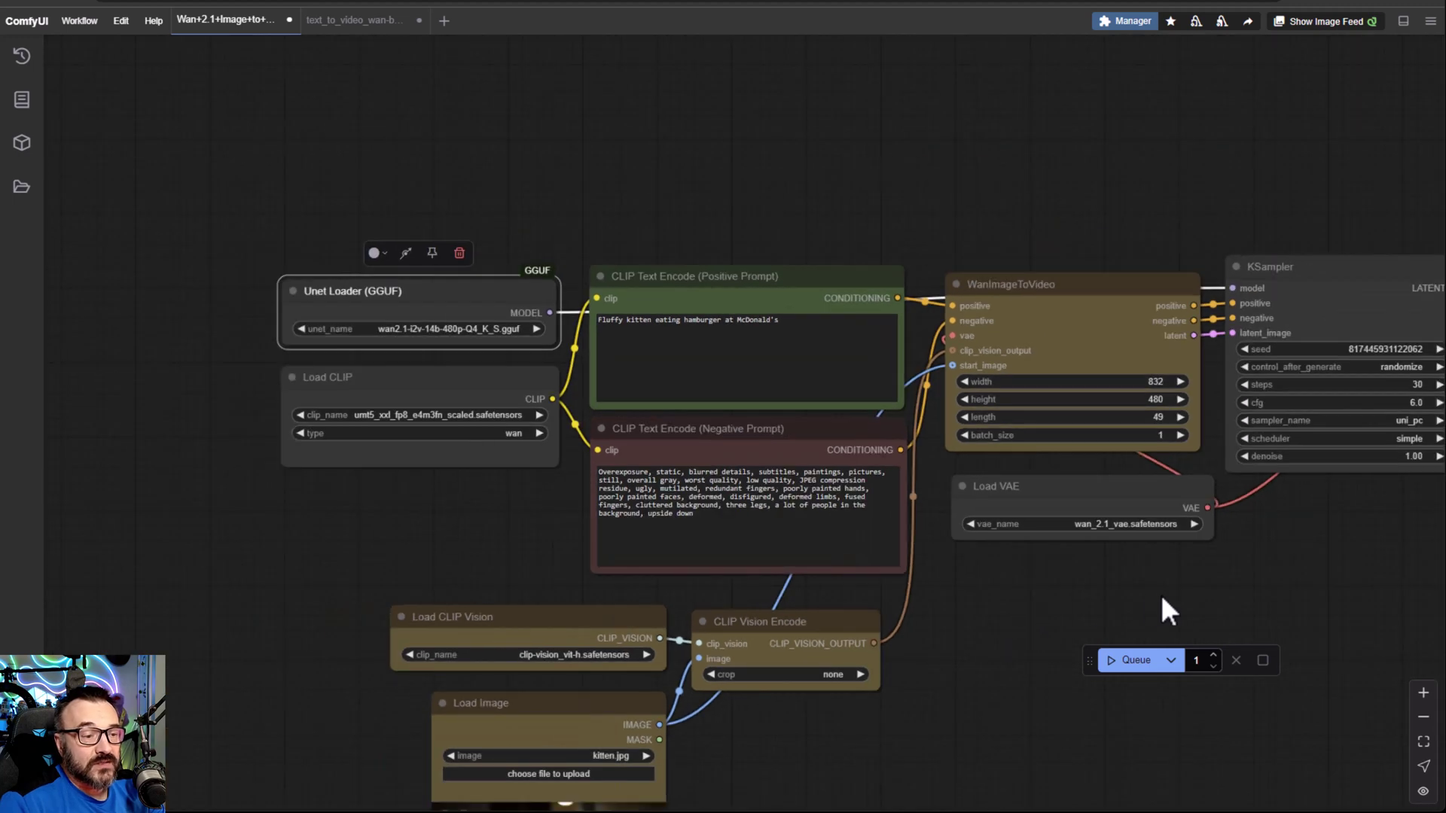
{"action": "left_click_drag", "start_coordinate": [1178, 598], "coordinate": [568, 387]}
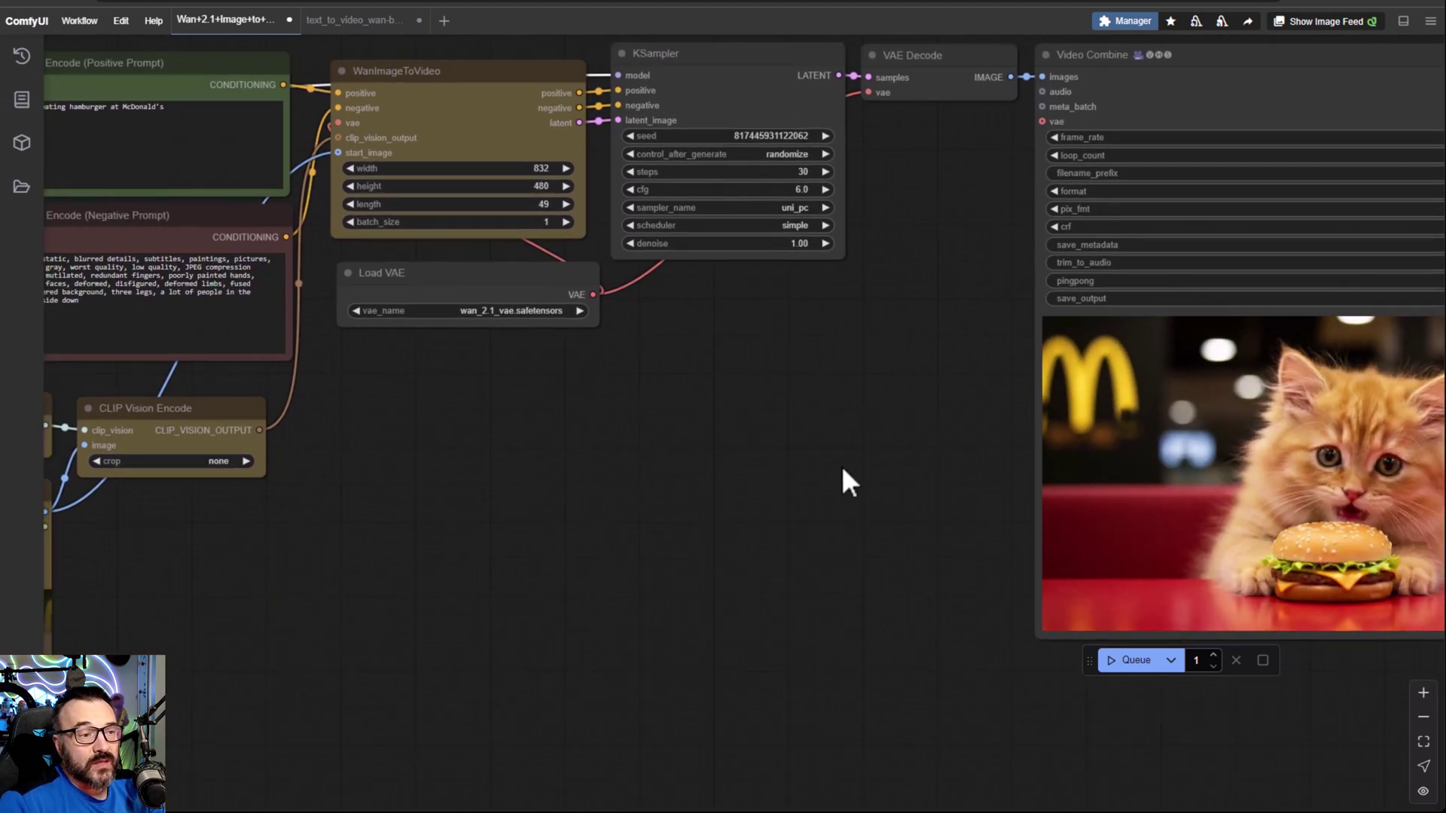
{"action": "left_click_drag", "start_coordinate": [842, 480], "coordinate": [303, 426]}
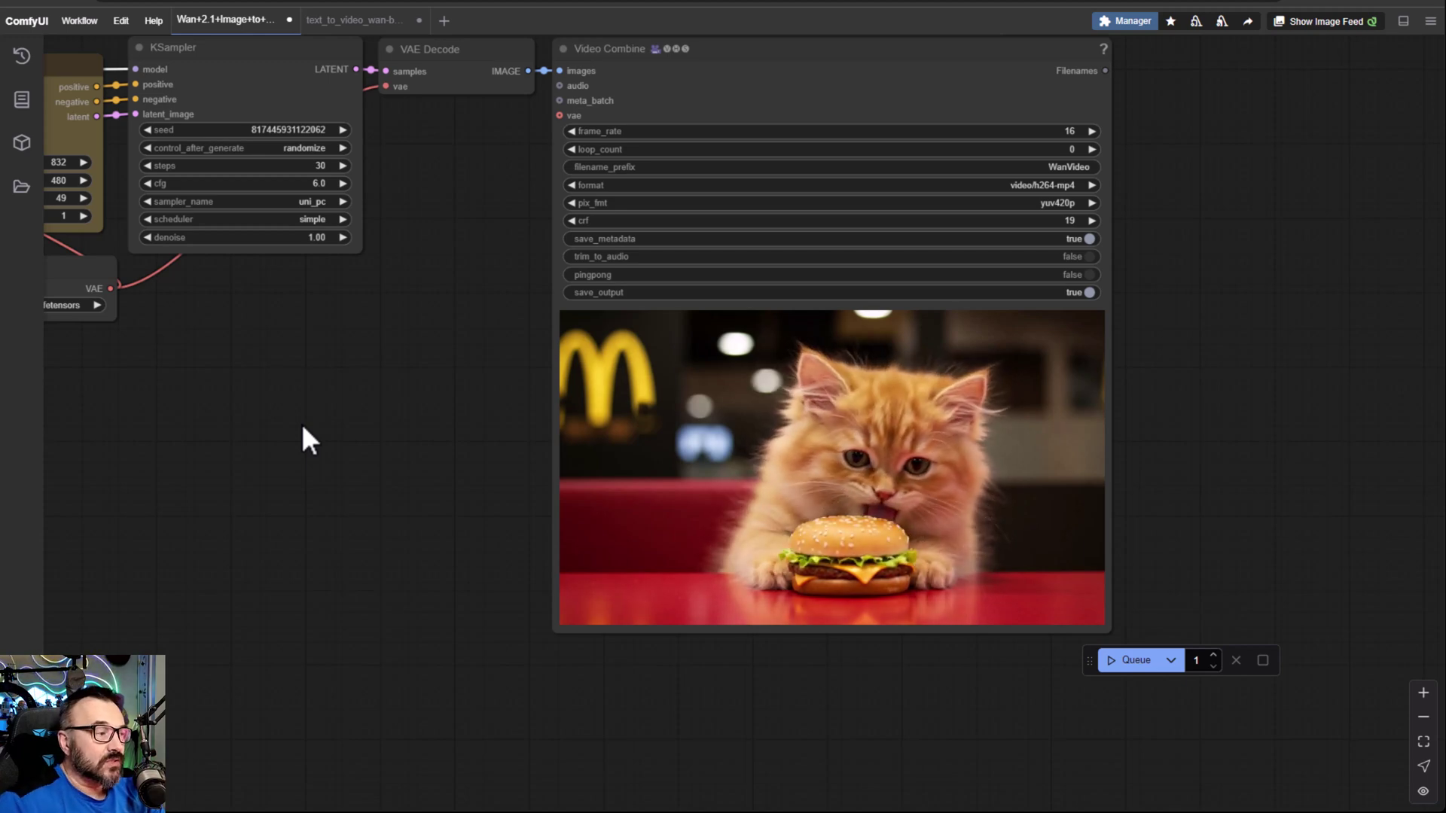
{"action": "scroll", "coordinate": [301, 424], "scroll_direction": "down", "scroll_amount": 3}
{"action": "left_click_drag", "start_coordinate": [281, 474], "coordinate": [853, 327]}
{"action": "scroll", "coordinate": [305, 184], "scroll_direction": "up", "scroll_amount": 8}
{"action": "left_click_drag", "start_coordinate": [1045, 347], "coordinate": [451, 600]}
{"action": "left_click_drag", "start_coordinate": [883, 385], "coordinate": [490, 535]}
{"action": "scroll", "coordinate": [499, 531], "scroll_direction": "down", "scroll_amount": 2}
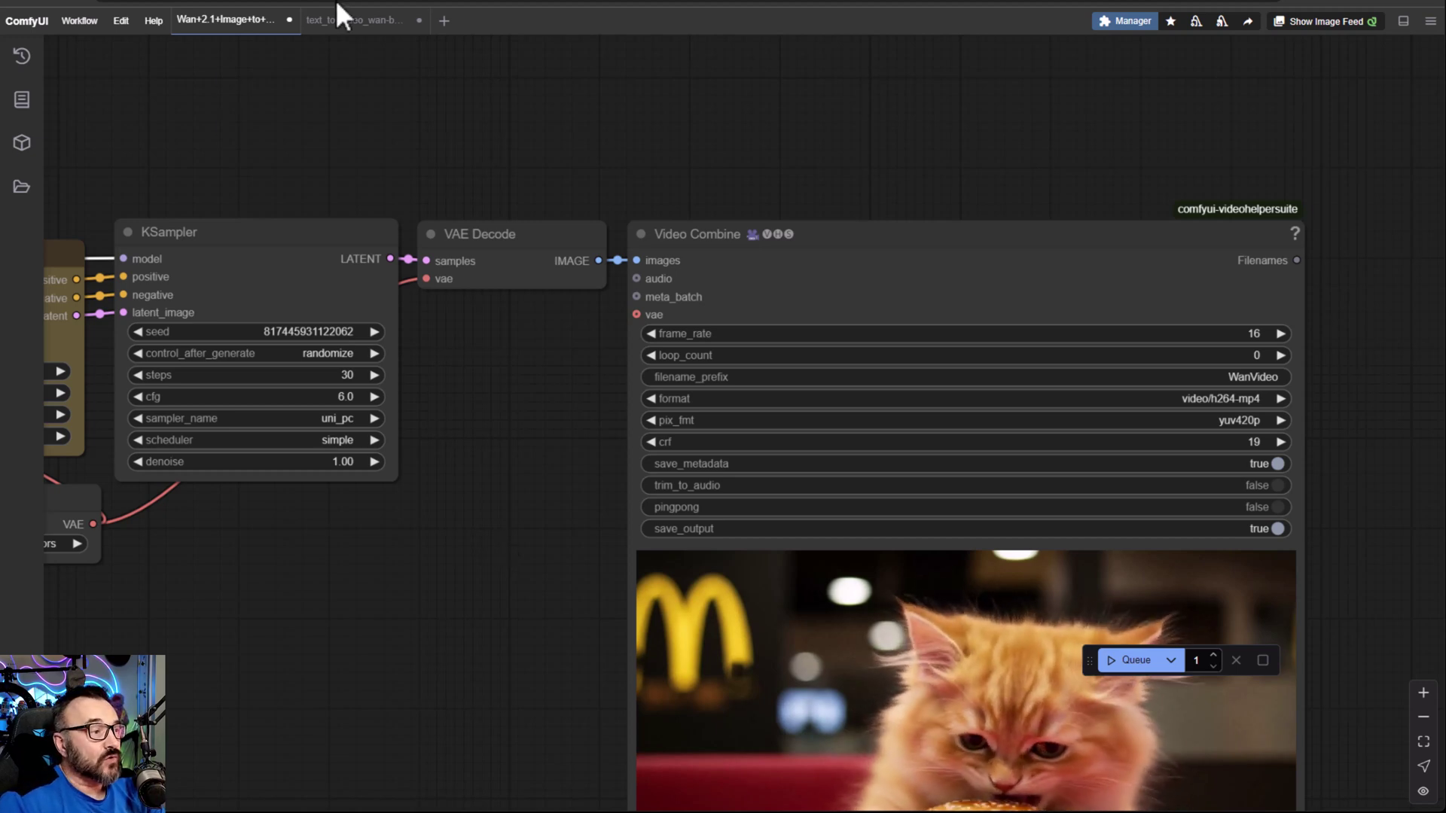
Return to the text_to_video_wan workflow and inspect the EmptyHunyuanLatentVideo size and SaveAnimatedWEBP kitten preview
{"action": "left_click", "coordinate": [350, 20]}
{"action": "left_click_drag", "start_coordinate": [425, 625], "coordinate": [716, 484]}
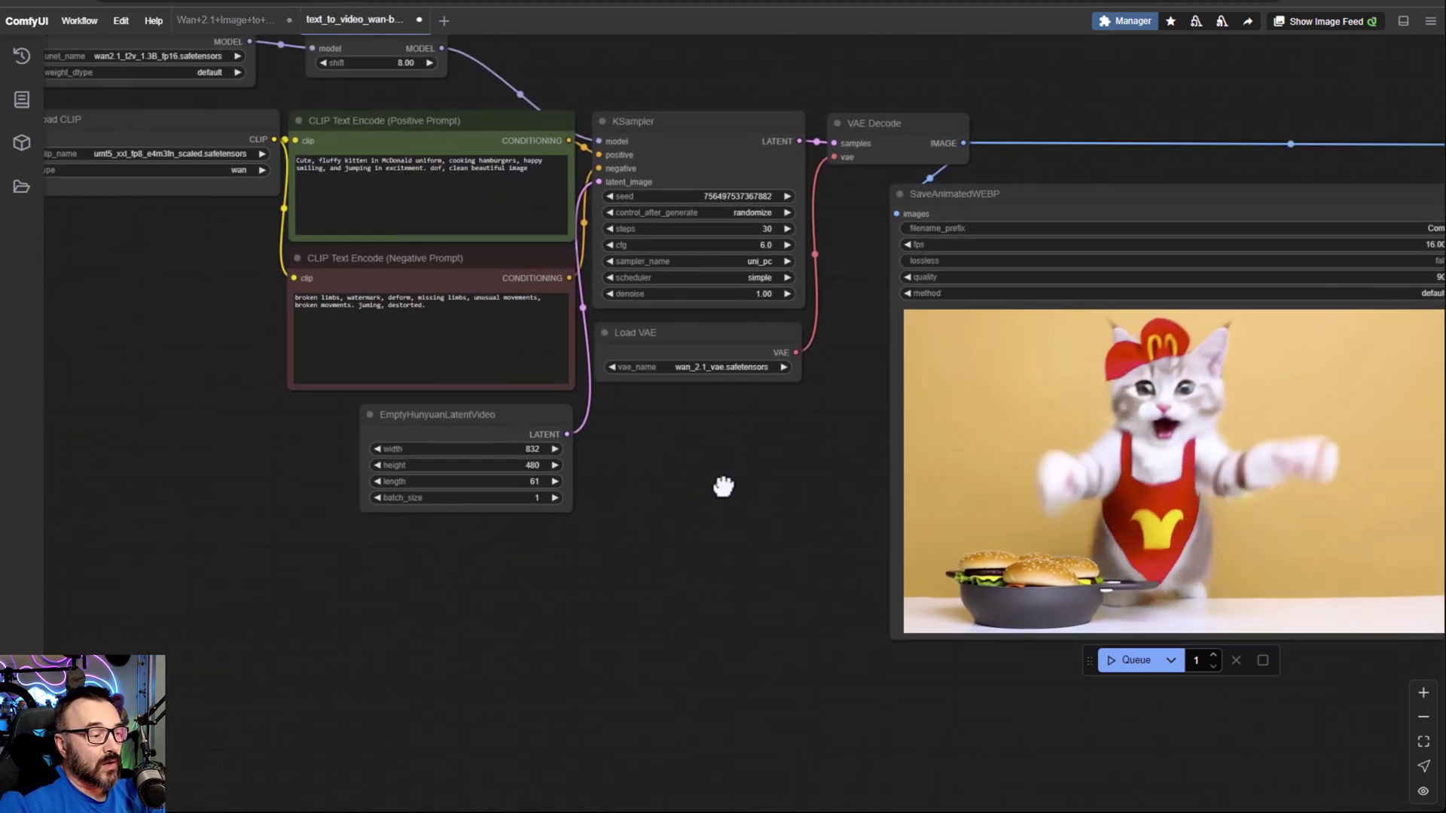
{"action": "scroll", "coordinate": [378, 507], "scroll_direction": "up", "scroll_amount": 7}
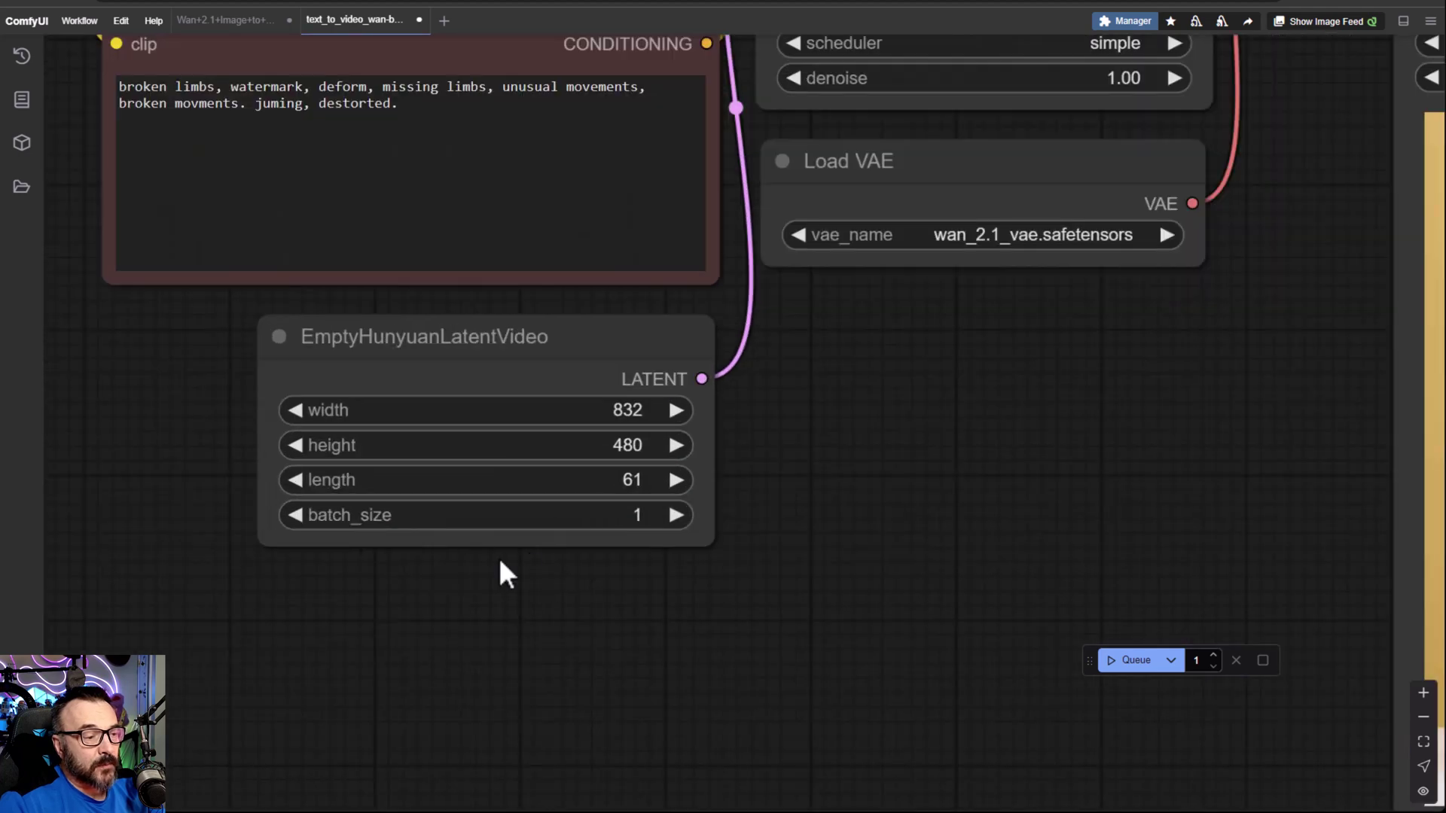
{"action": "scroll", "coordinate": [1068, 478], "scroll_direction": "down", "scroll_amount": 5}
{"action": "left_click_drag", "start_coordinate": [1069, 480], "coordinate": [440, 557]}
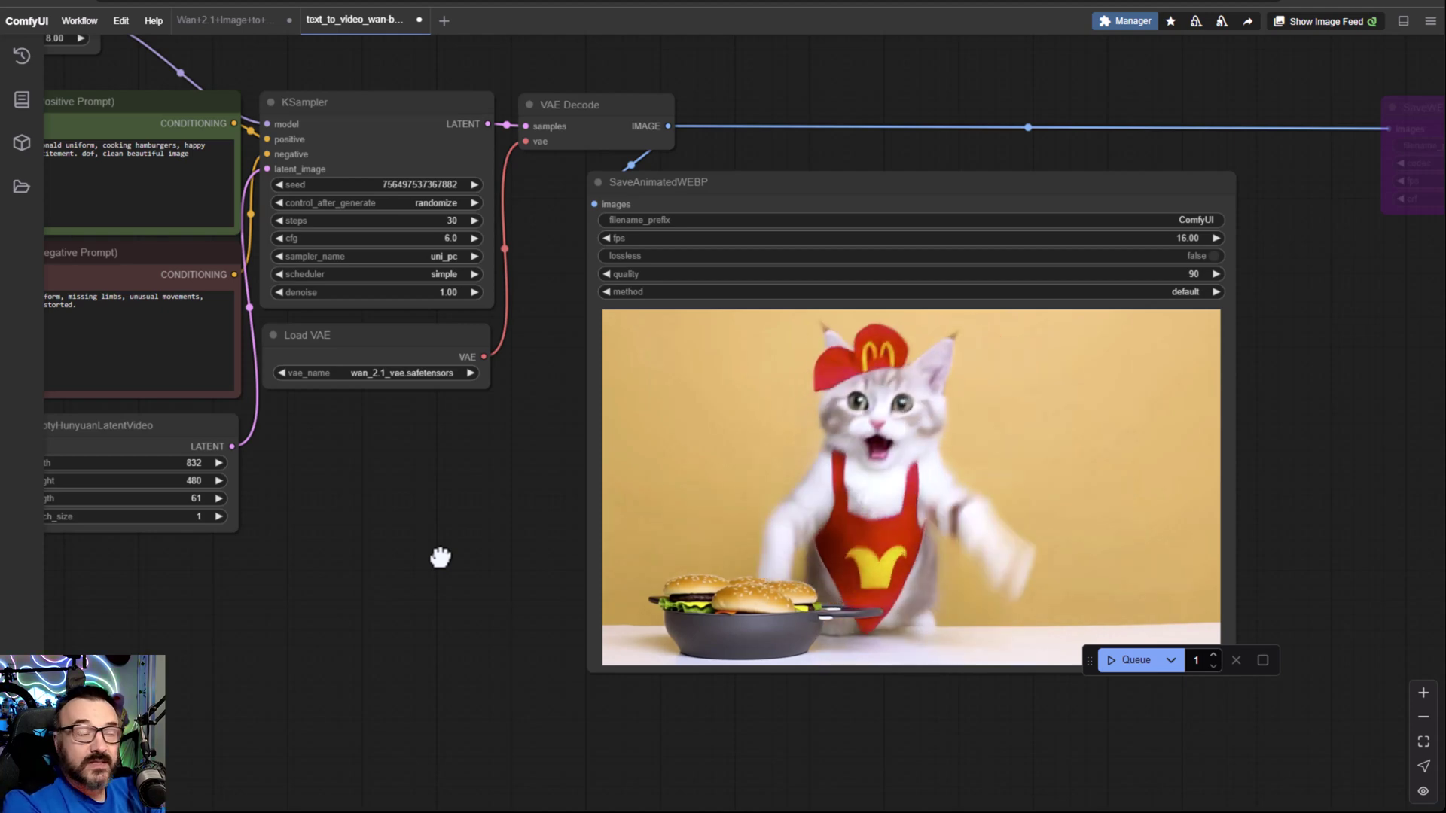
{"action": "scroll", "coordinate": [439, 555], "scroll_direction": "down", "scroll_amount": 1}
{"action": "left_click_drag", "start_coordinate": [439, 555], "coordinate": [817, 565]}
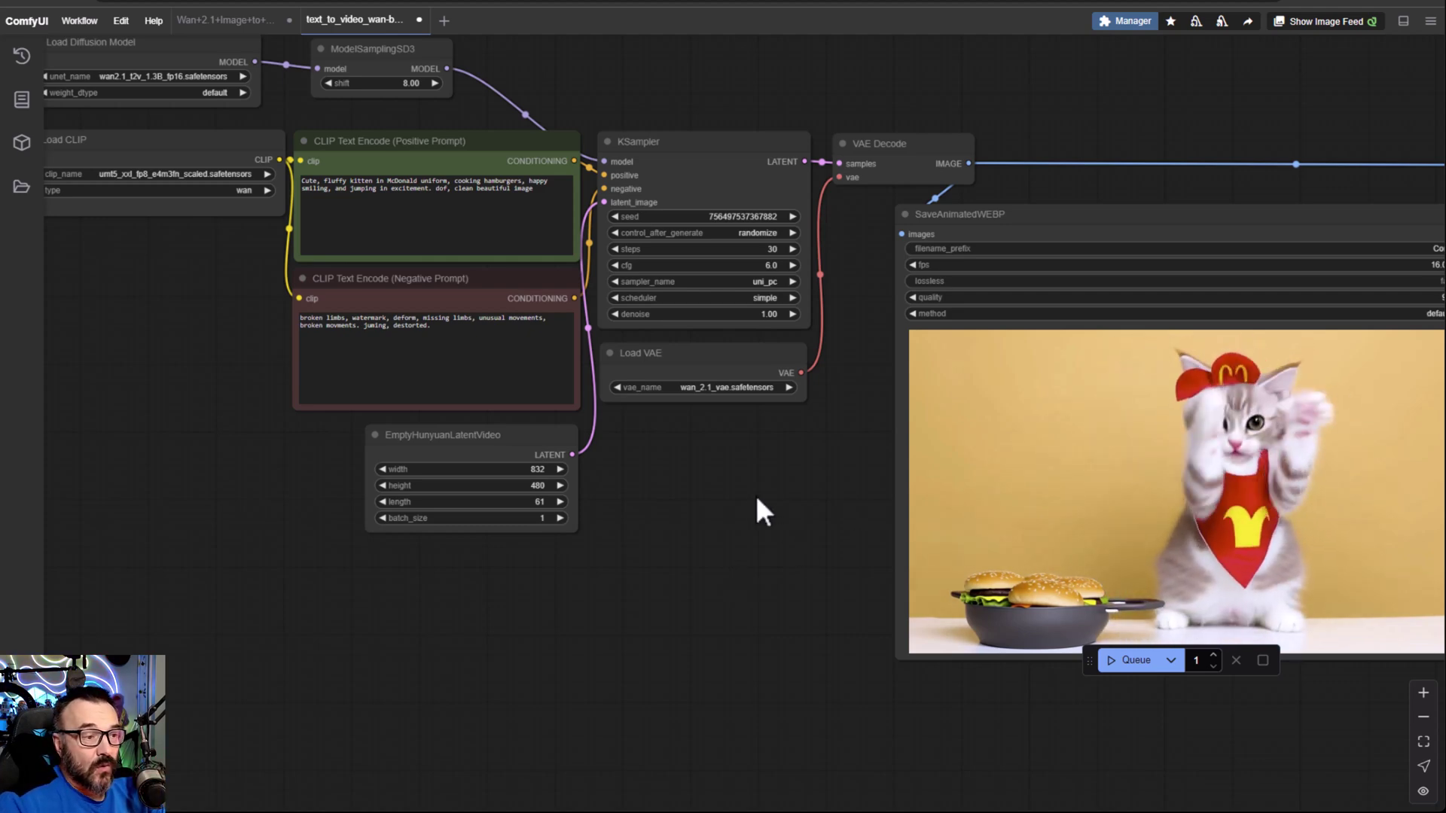
{"action": "scroll", "coordinate": [750, 495], "scroll_direction": "down", "scroll_amount": 2}
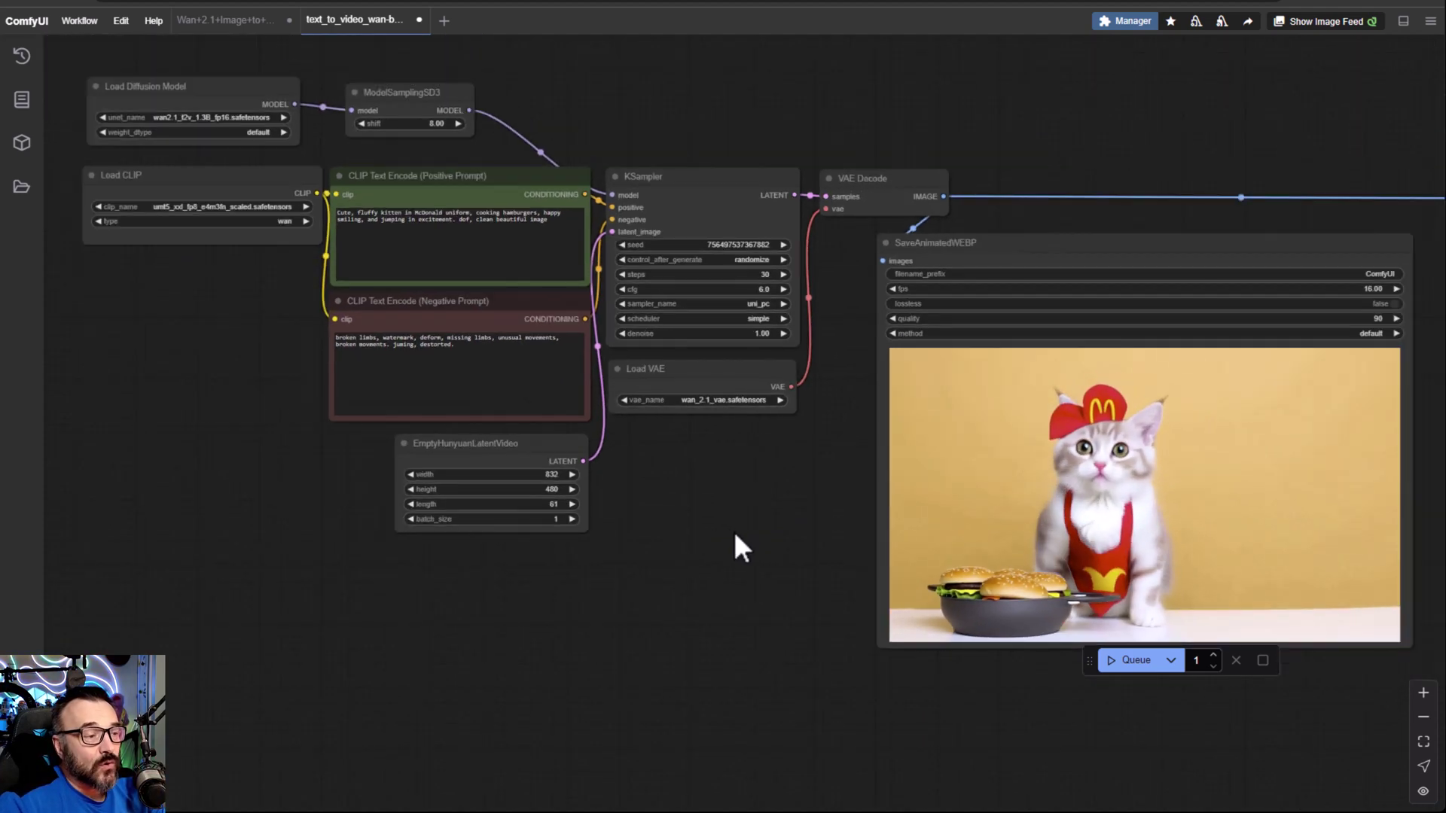
{"action": "left_click_drag", "start_coordinate": [734, 531], "coordinate": [317, 539]}
{"action": "scroll", "coordinate": [444, 536], "scroll_direction": "up", "scroll_amount": 4}
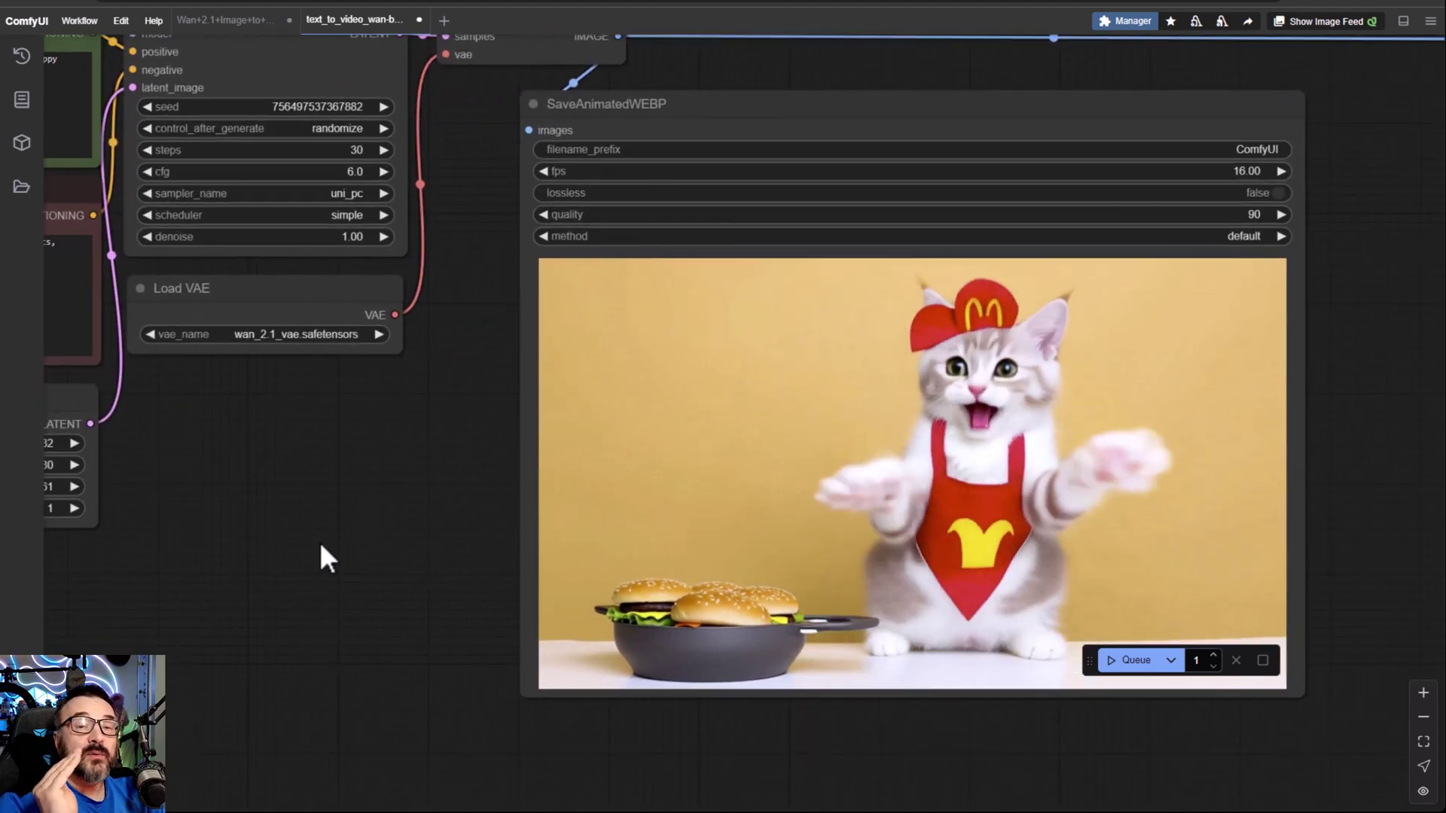